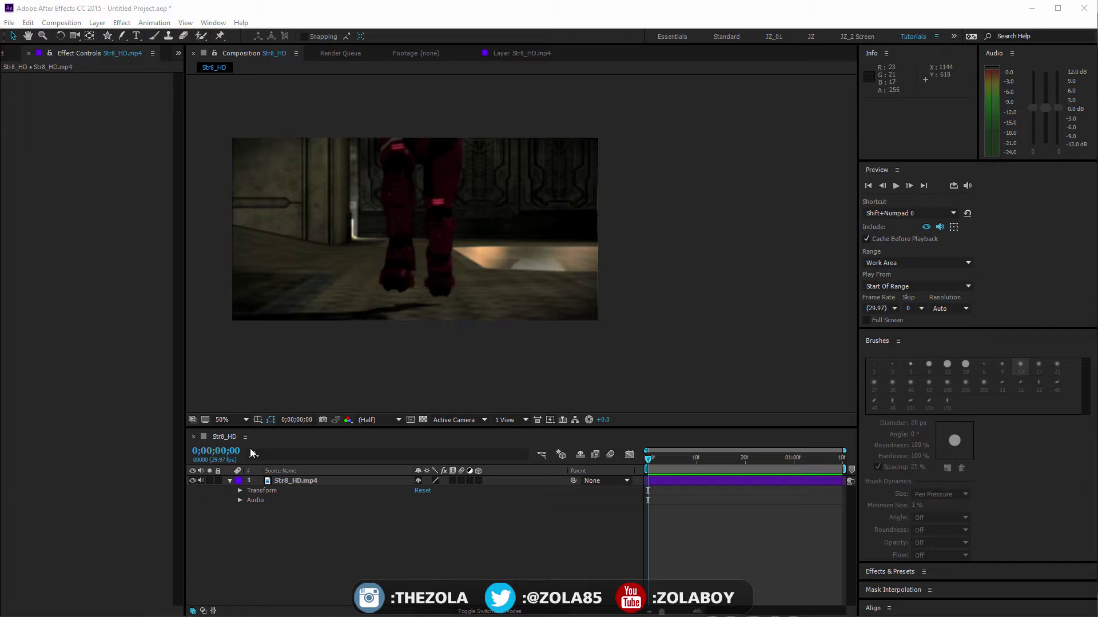
Step: Select the Str8_HD.mp4 layer and set the composition preview resolution to Full
click(296, 480)
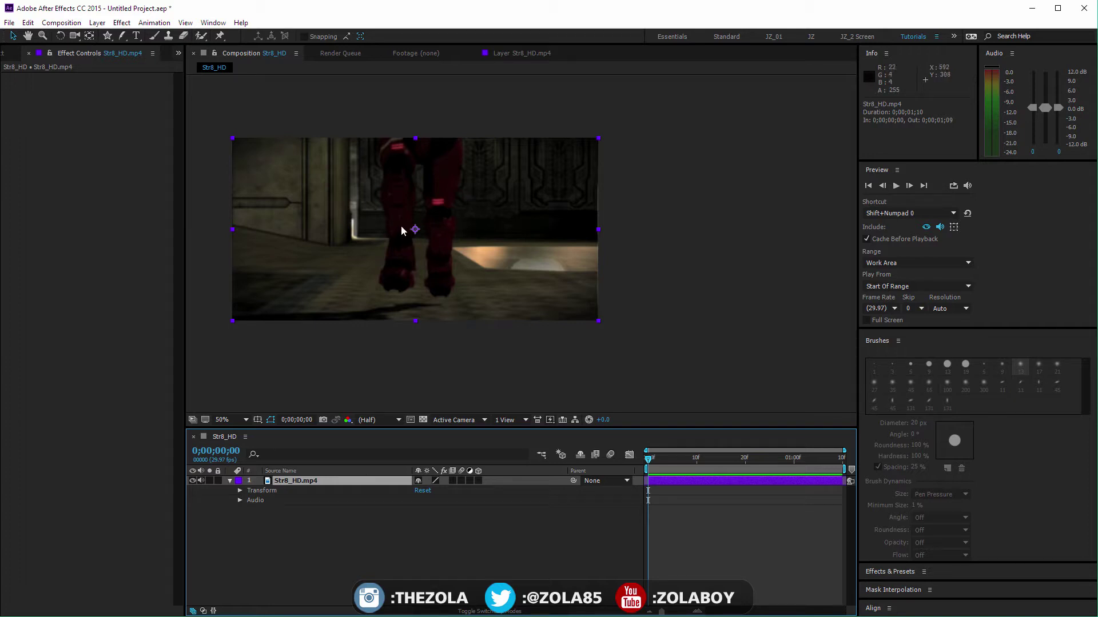
click(380, 521)
click(330, 480)
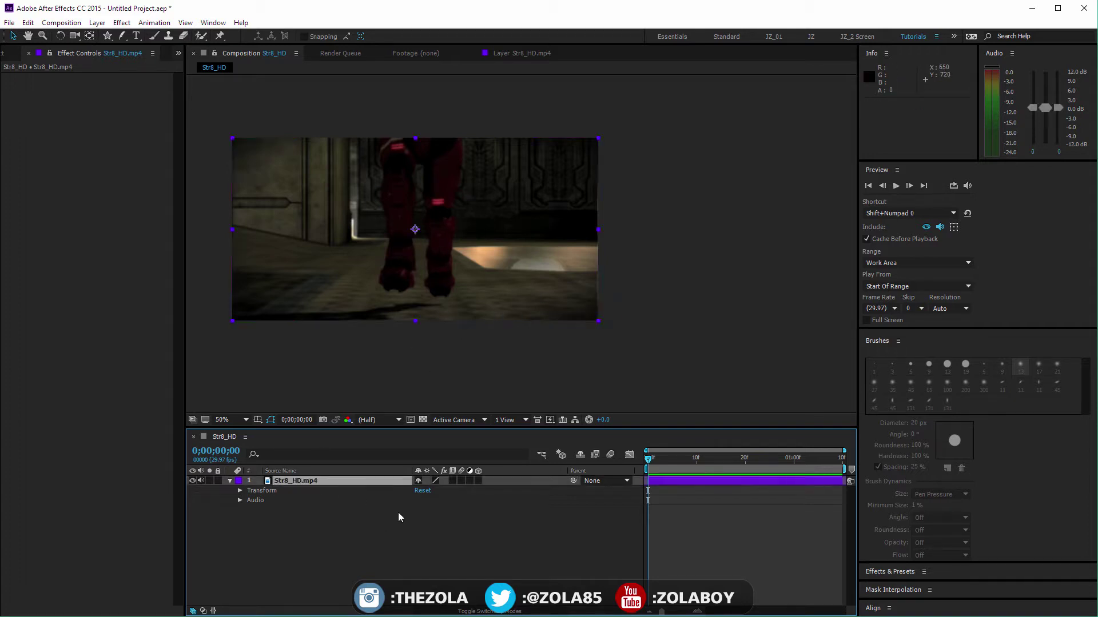
click(388, 423)
click(369, 449)
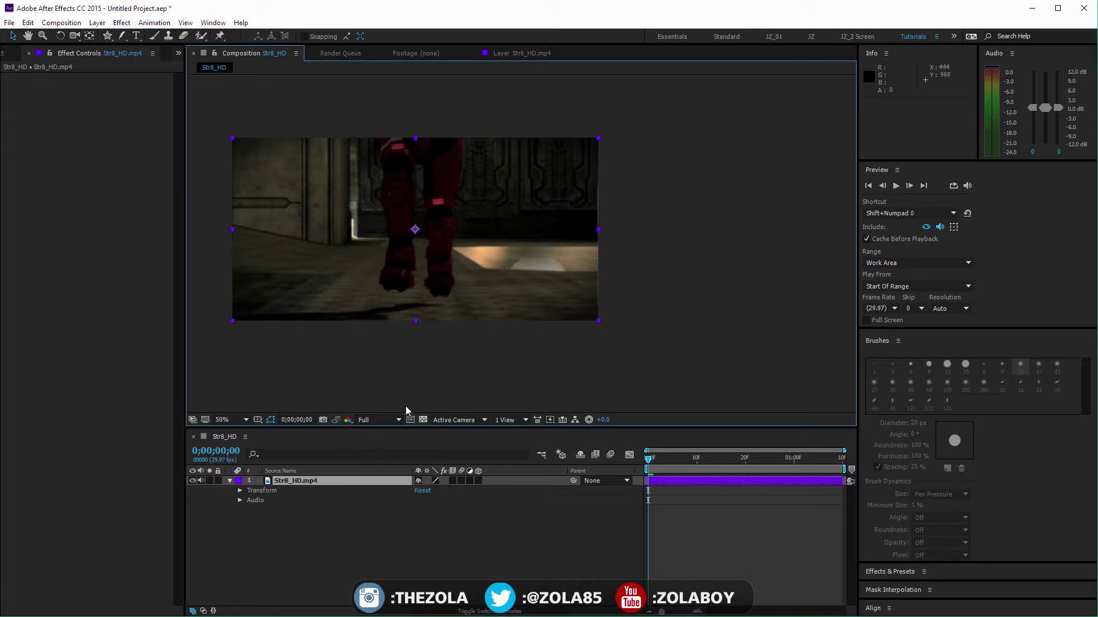
scroll(456, 306, up, 1)
key(space)
drag(406, 283, 642, 307)
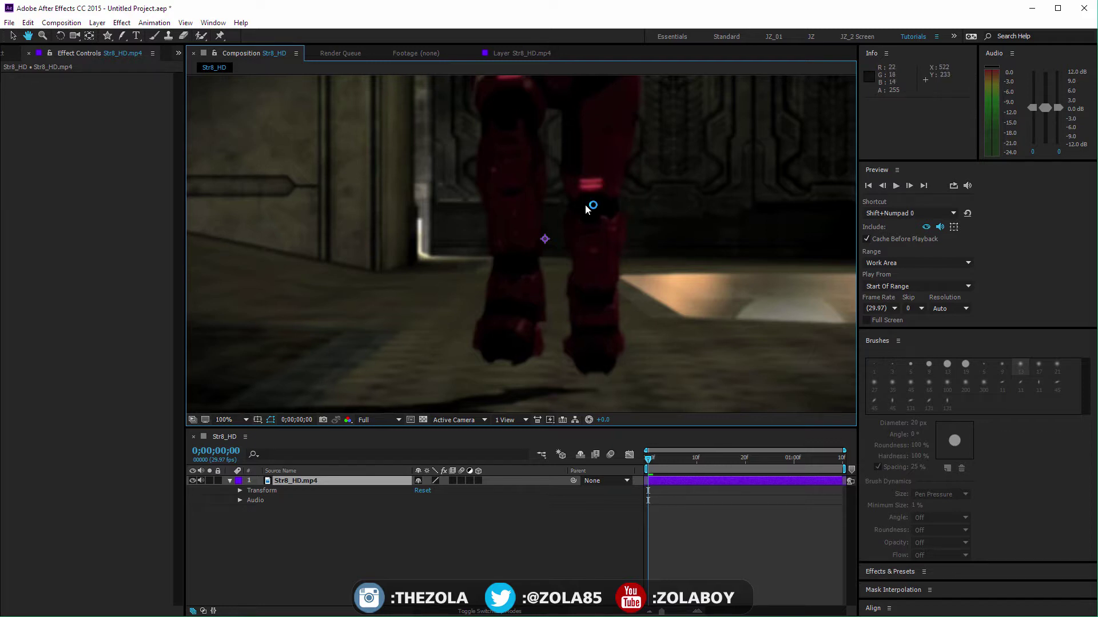
key(v)
drag(663, 460, 595, 457)
key(comma)
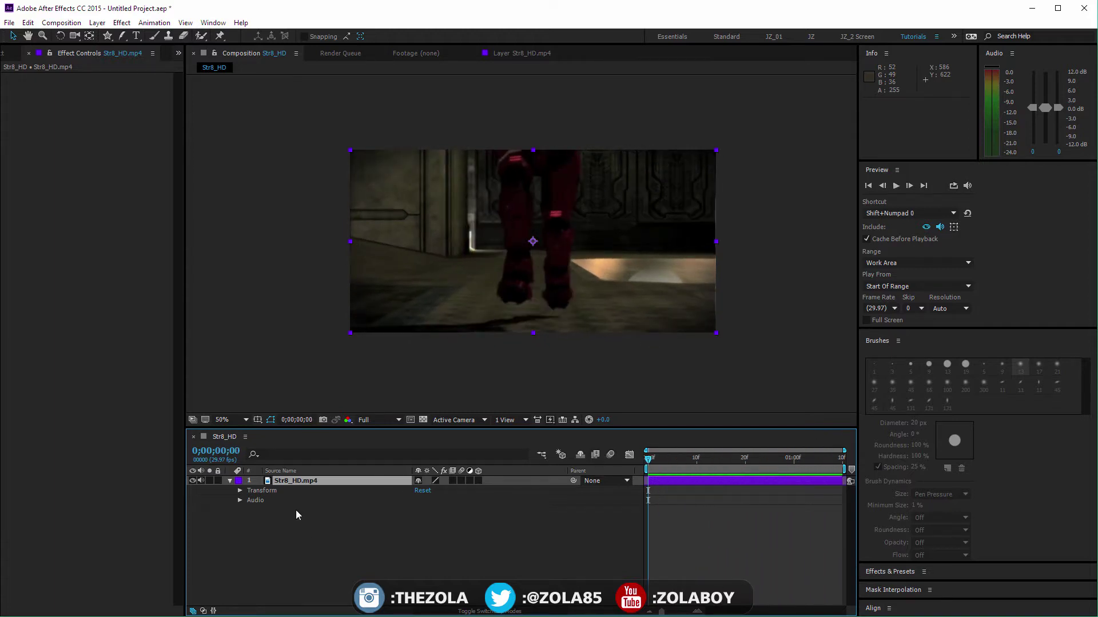
Step: Open the Str8_HD.mp4 layer in its own Layer viewer and activate the Roto Brush tool
double_click(295, 481)
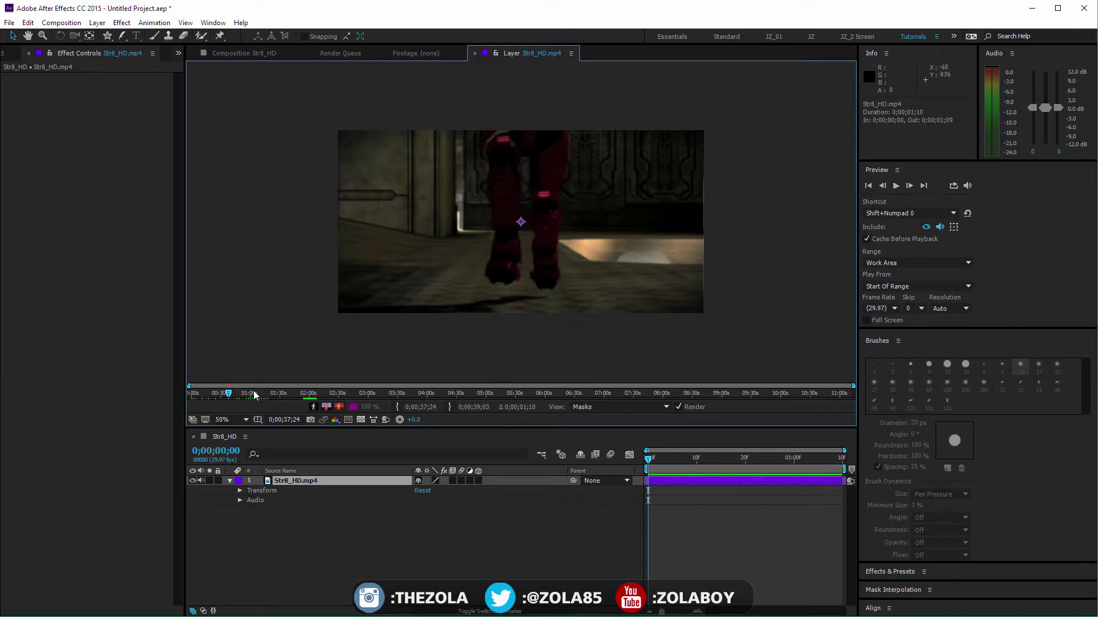
click(200, 37)
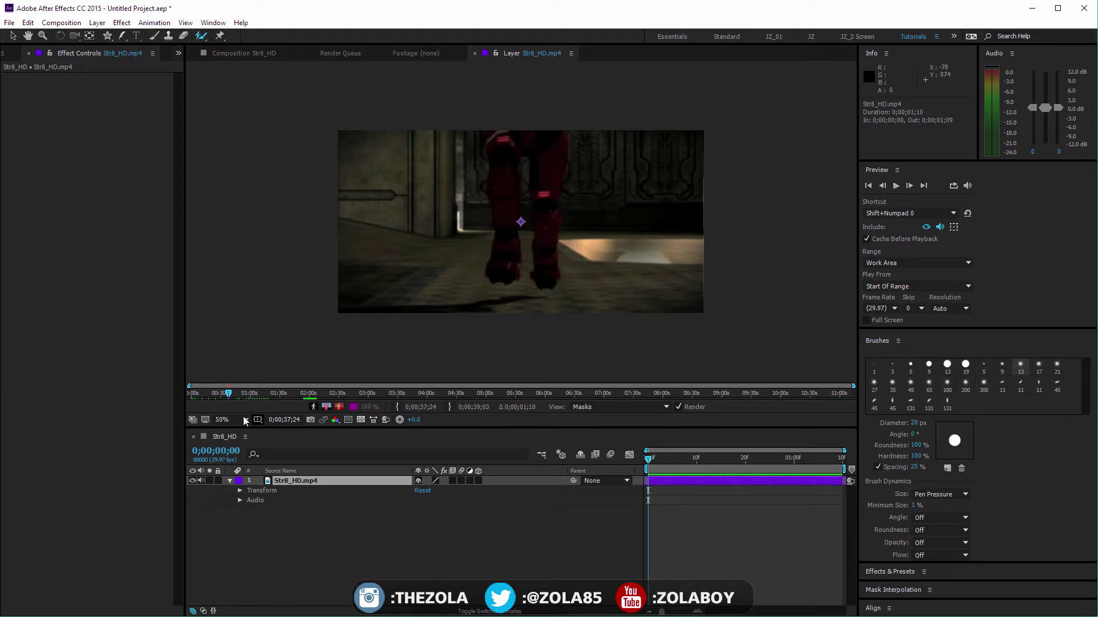
key(equal)
key(equal)
key(equal)
key(equal)
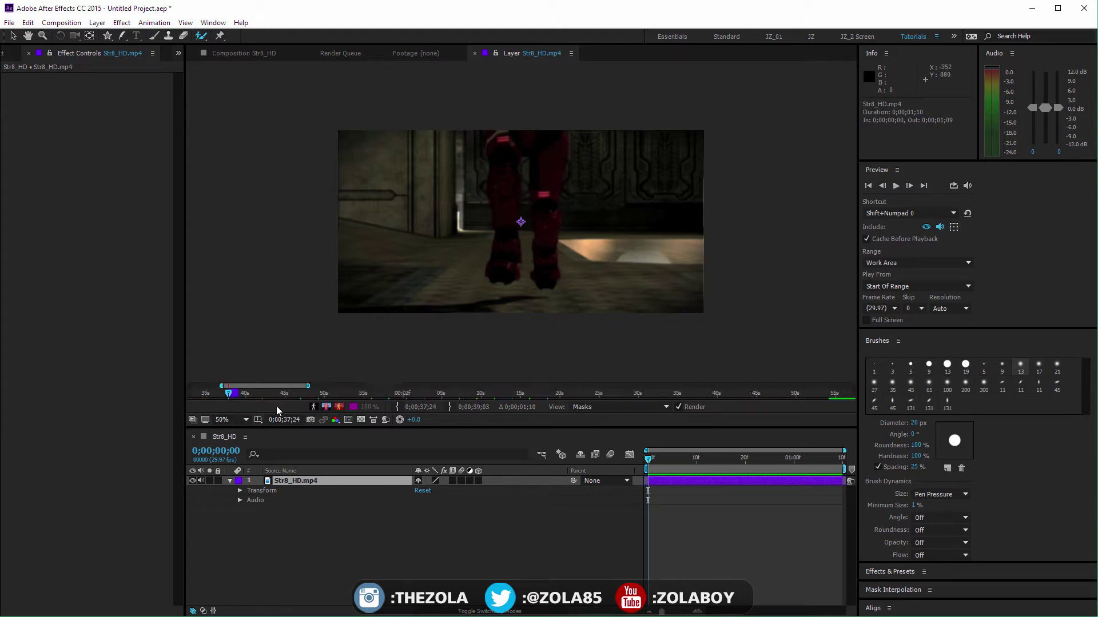
scroll(257, 400, up, 5)
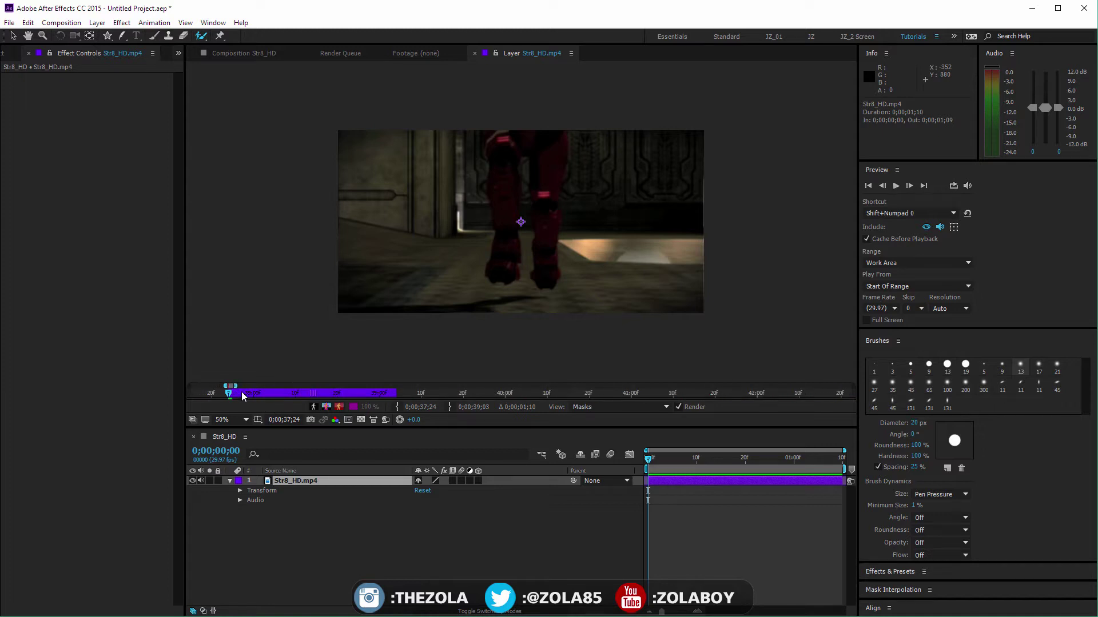
key(space)
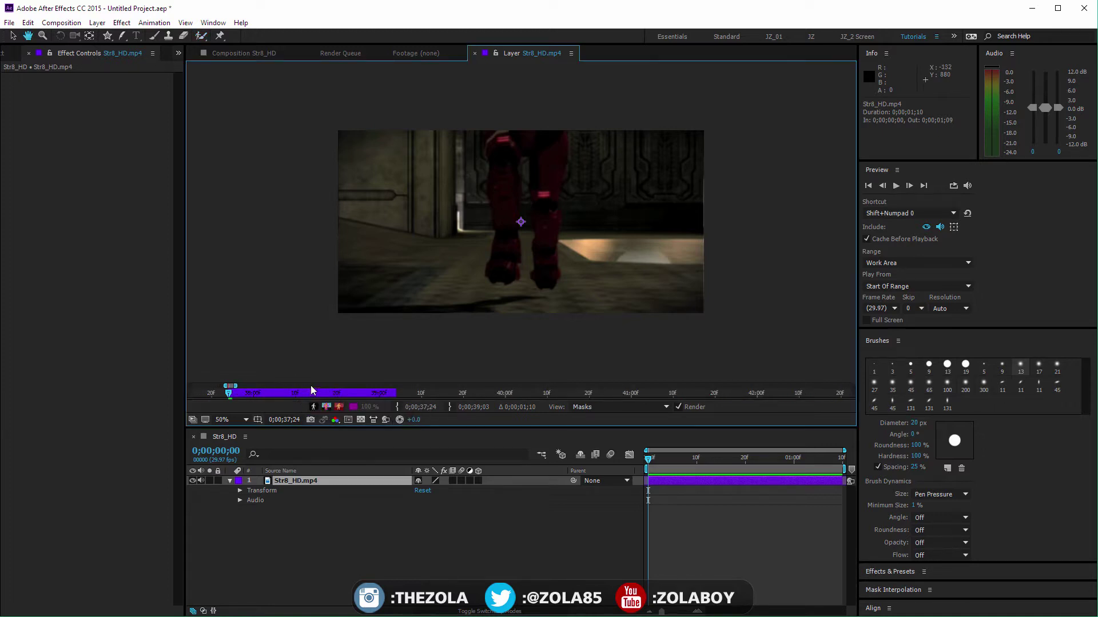
drag(307, 377, 228, 385)
key(=)
key(=)
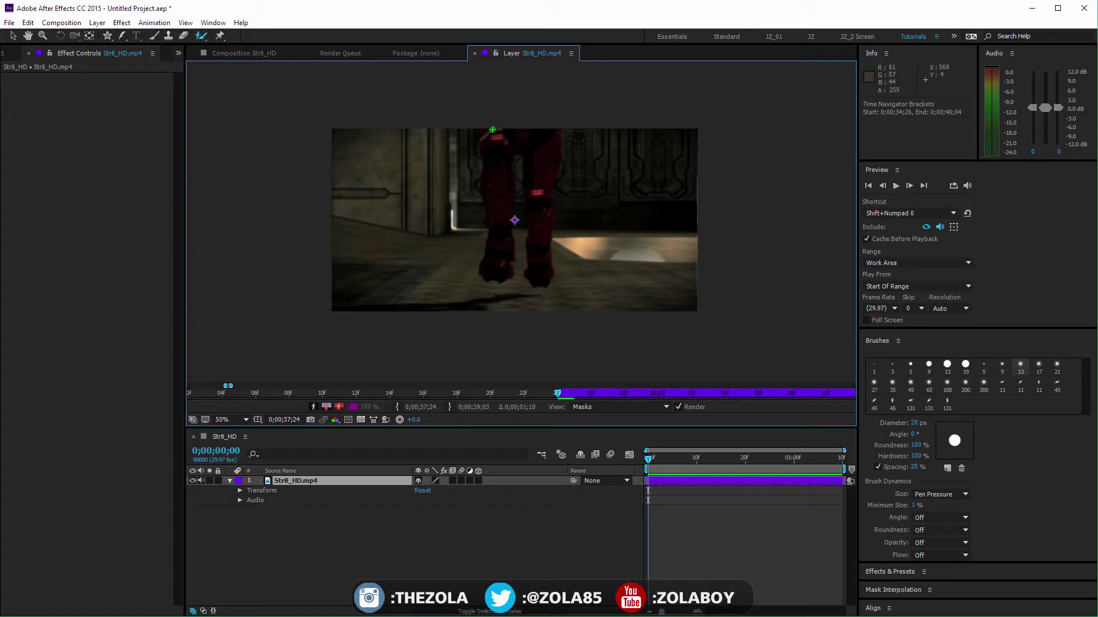
Step: Paint Roto Brush foreground strokes over both red armoured legs on the clip's first frame
scroll(479, 132, up, 1)
key(space)
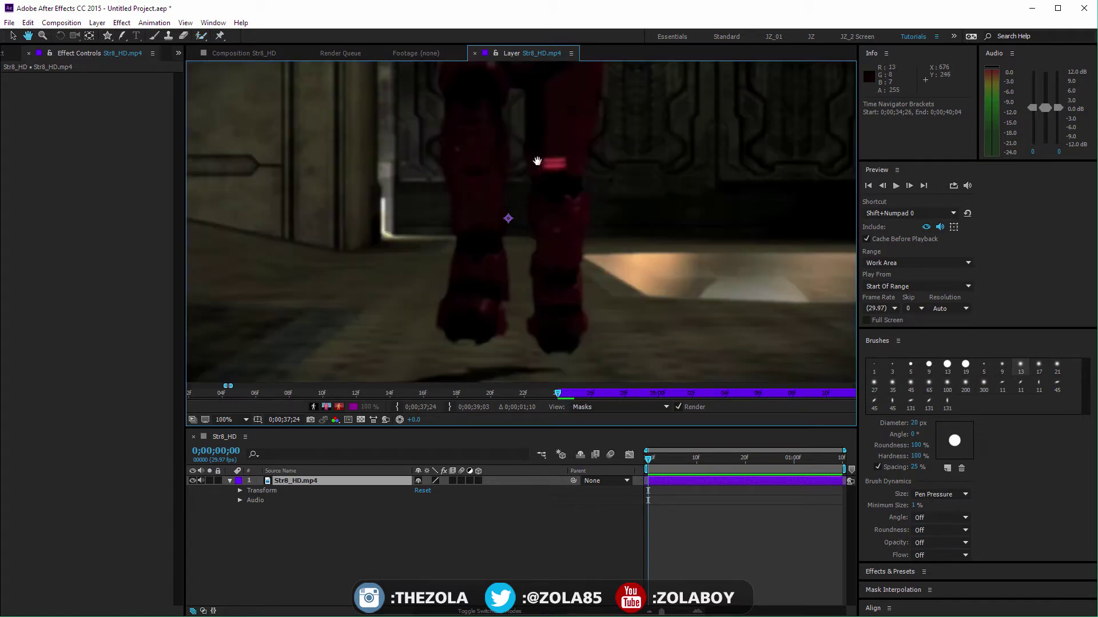
drag(537, 161, 512, 325)
drag(462, 366, 433, 215)
scroll(431, 225, down, 1)
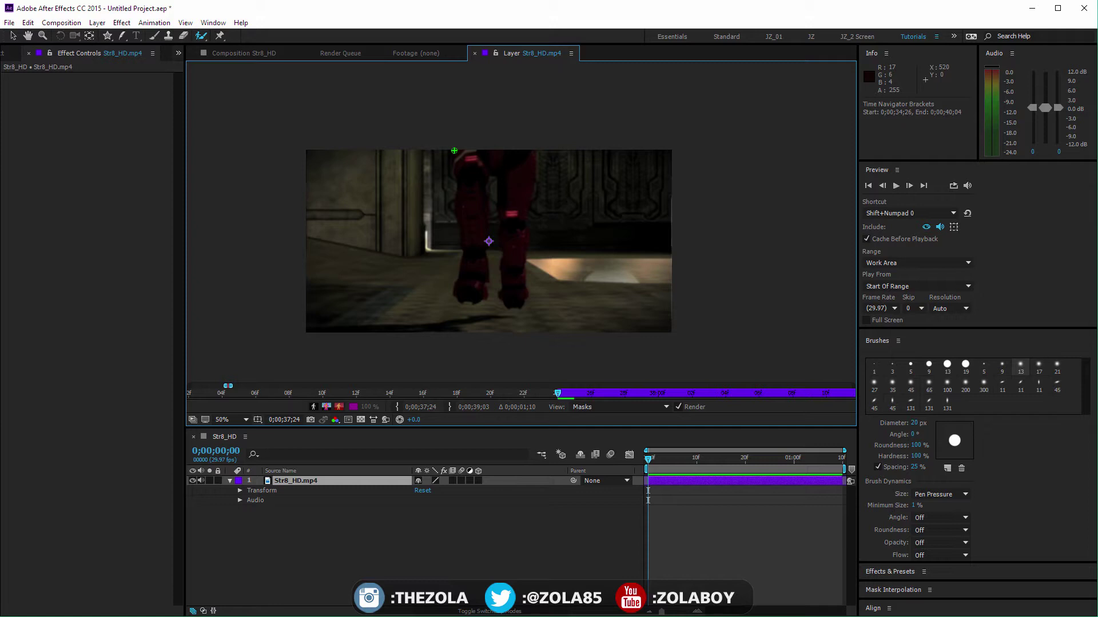
scroll(496, 204, up, 1)
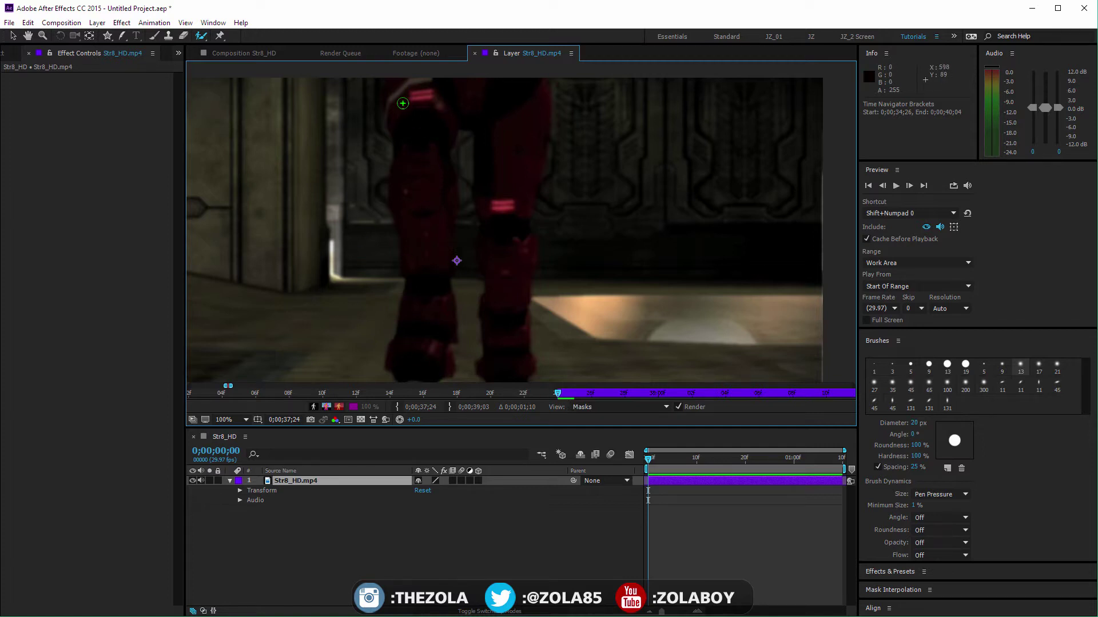
mouse_move(389, 75)
mouse_down()
mouse_move(409, 316)
mouse_move(401, 359)
mouse_move(426, 371)
mouse_move(443, 358)
mouse_move(441, 148)
mouse_move(464, 122)
mouse_move(481, 138)
mouse_move(490, 362)
mouse_move(504, 366)
mouse_move(517, 342)
mouse_move(522, 83)
mouse_move(395, 78)
mouse_up()
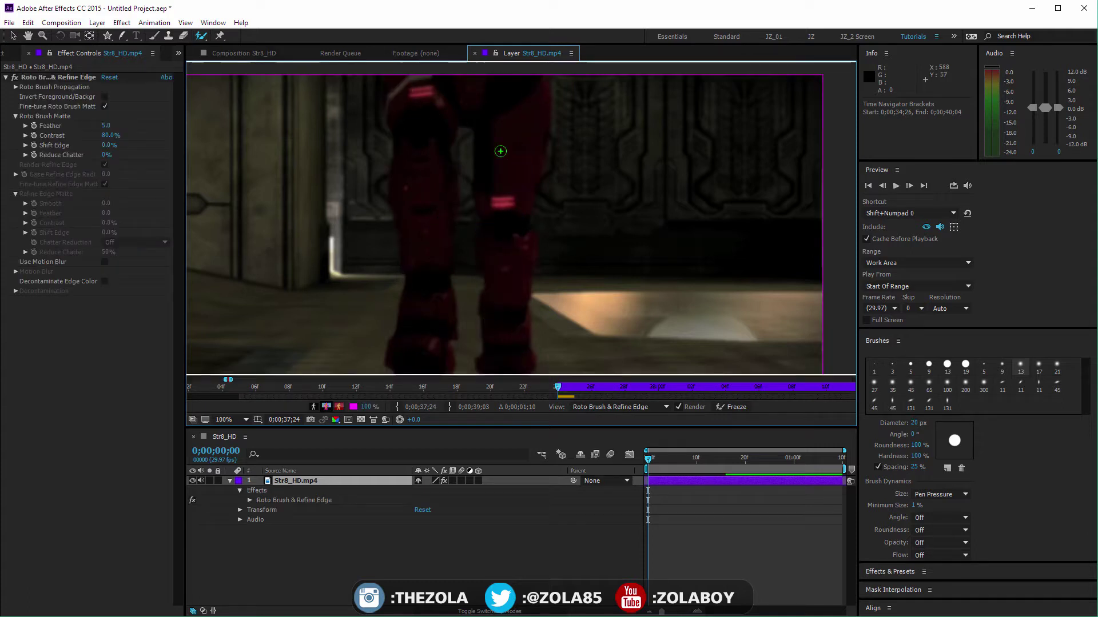
drag(502, 296, 490, 233)
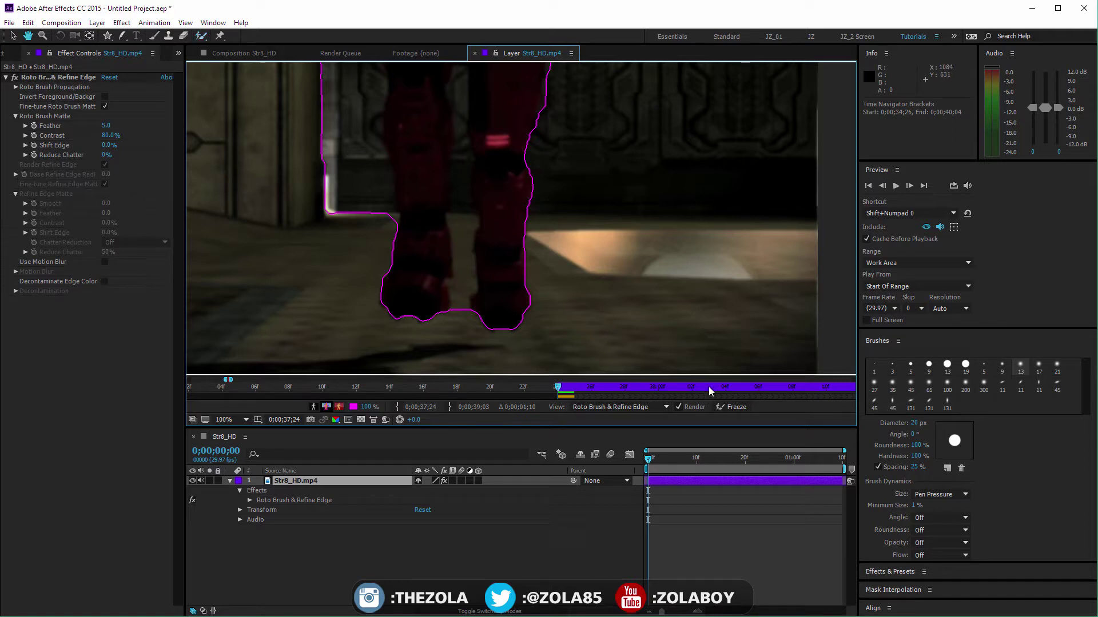
Step: Check how the Roto Brush outline follows the legs across the following frames, ending back on the first frame
key(Page_Down)
key(Page_Down)
key(Page_Down)
key(Page_Down)
key(Page_Down)
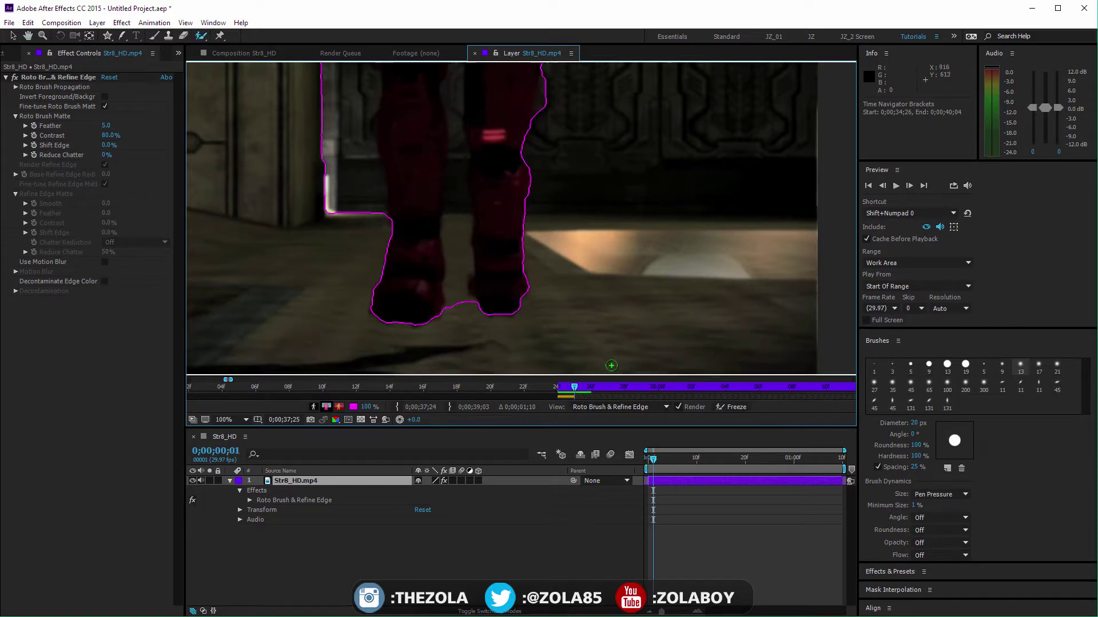
key(Page_Down)
key(Page_Down)
key(Page_Down)
key(Page_Down)
key(Page_Down)
key(Page_Down)
key(Page_Down)
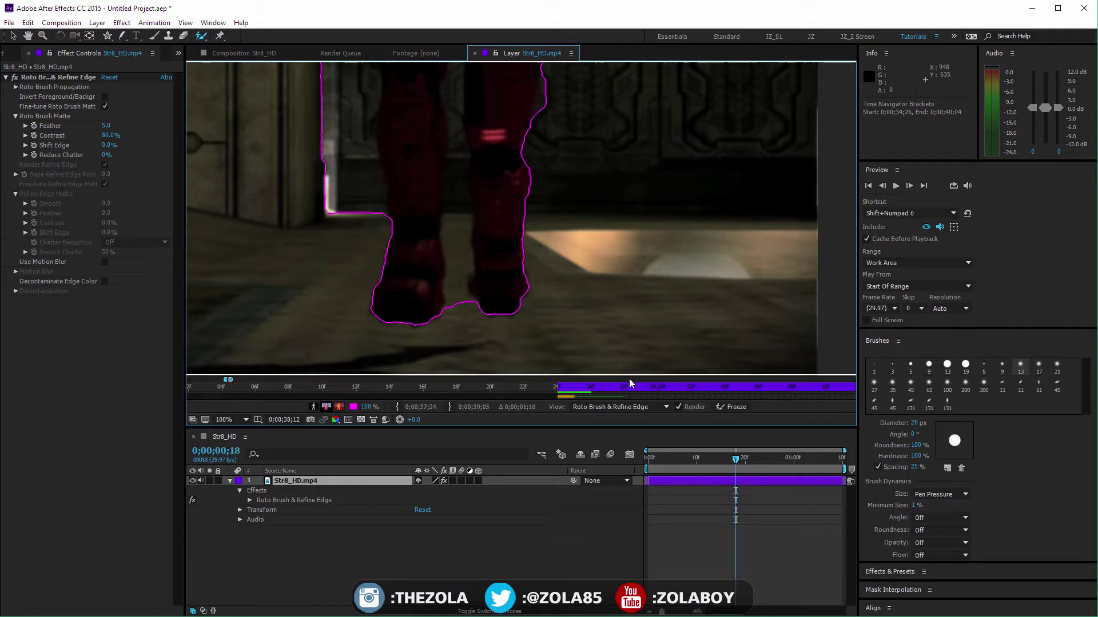
key(Page_Up)
key(Page_Up)
key(Page_Up)
key(Page_Up)
key(Page_Up)
key(Page_Up)
key(Page_Up)
key(Page_Up)
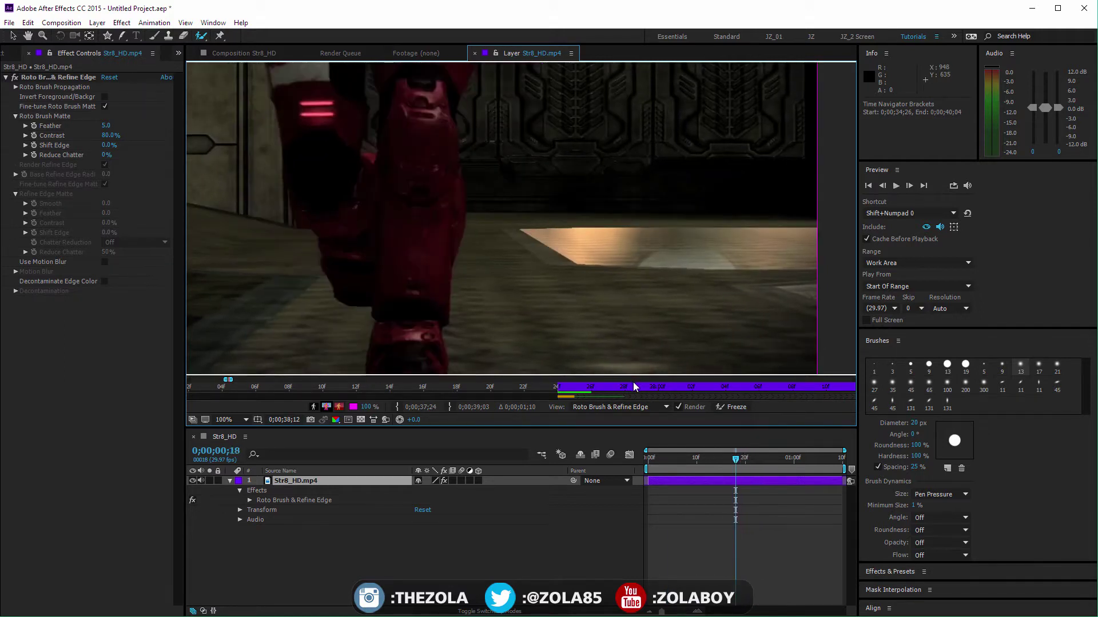
drag(722, 465, 696, 461)
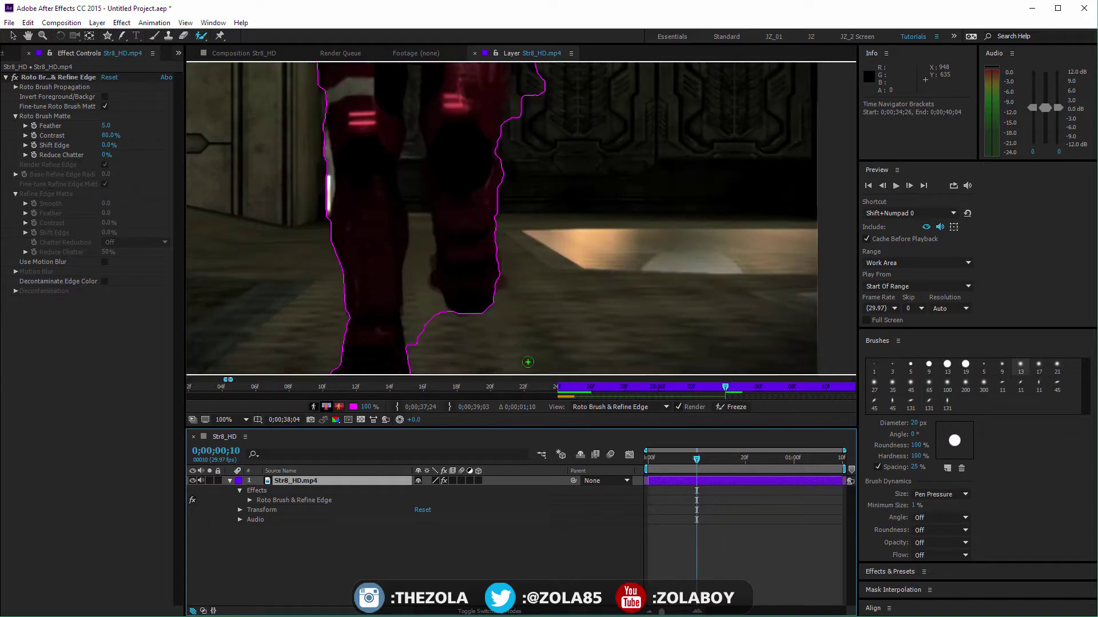
drag(695, 458, 648, 461)
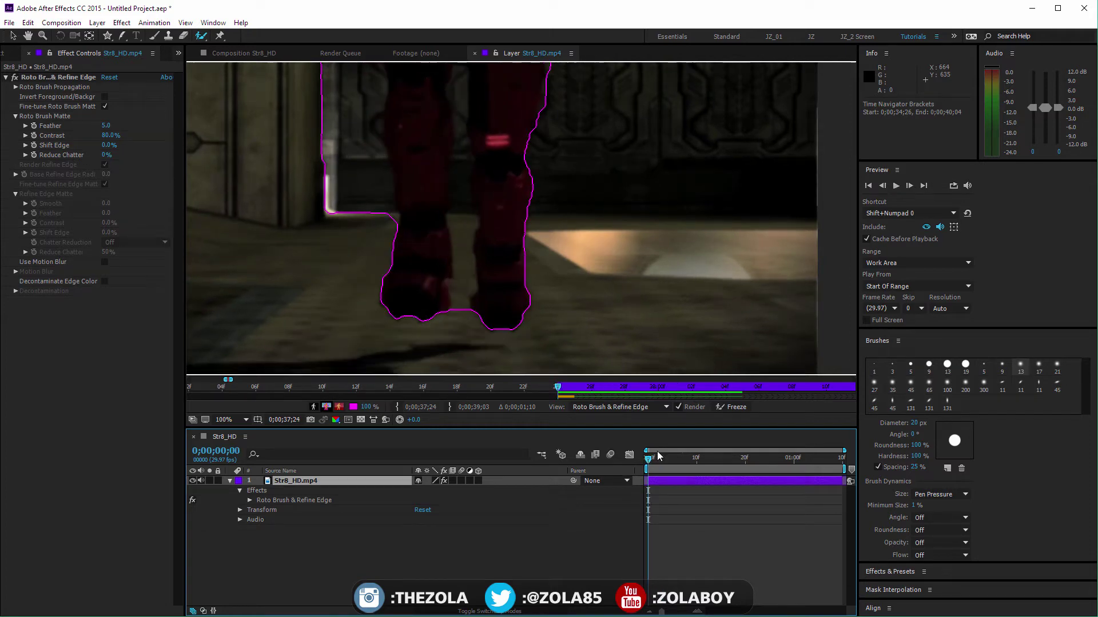
Step: On the first frame, subtract the bright doorway and wall beside the left leg from the Roto Brush selection using an enlarged 85 px brush
drag(424, 203, 430, 292)
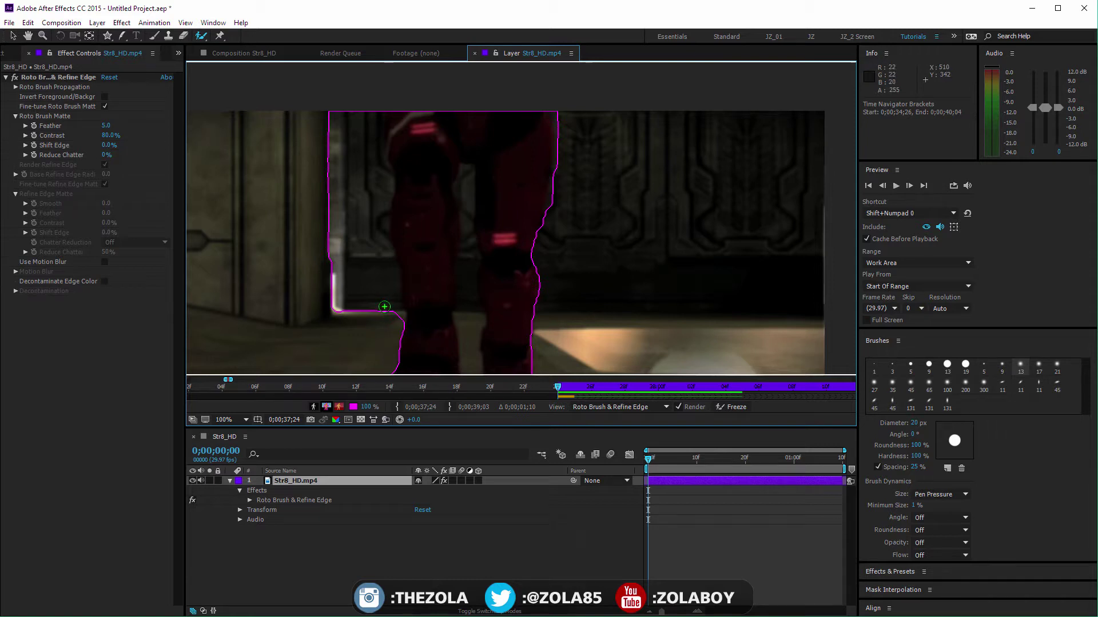
key(])
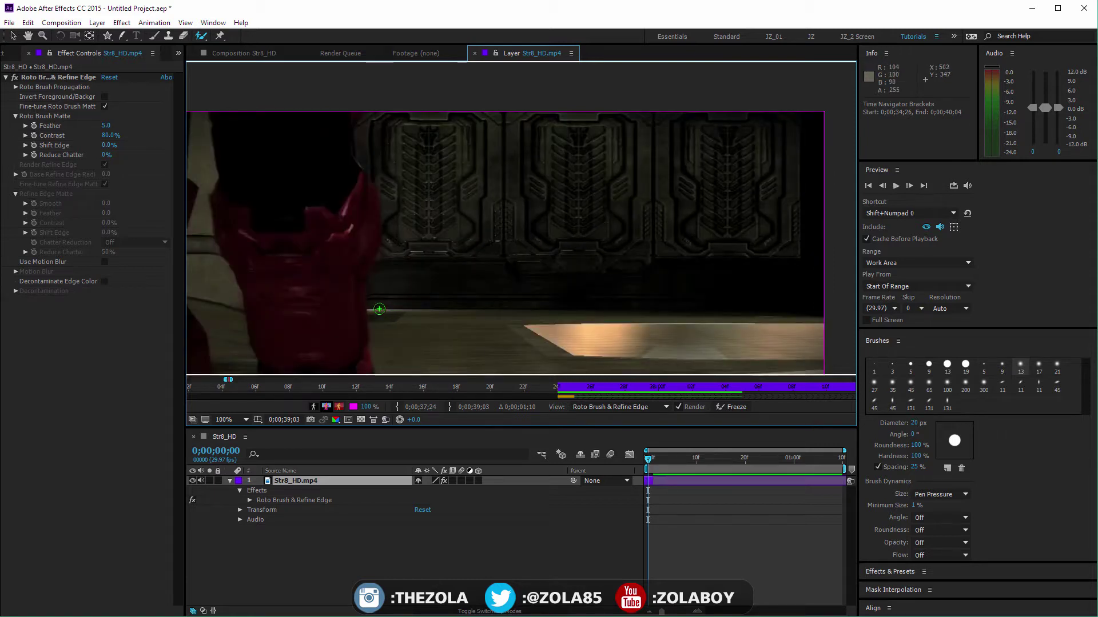
drag(375, 294, 619, 257)
drag(589, 387, 557, 387)
mouse_move(711, 215)
mouse_down()
mouse_move(658, 222)
mouse_move(460, 328)
mouse_up()
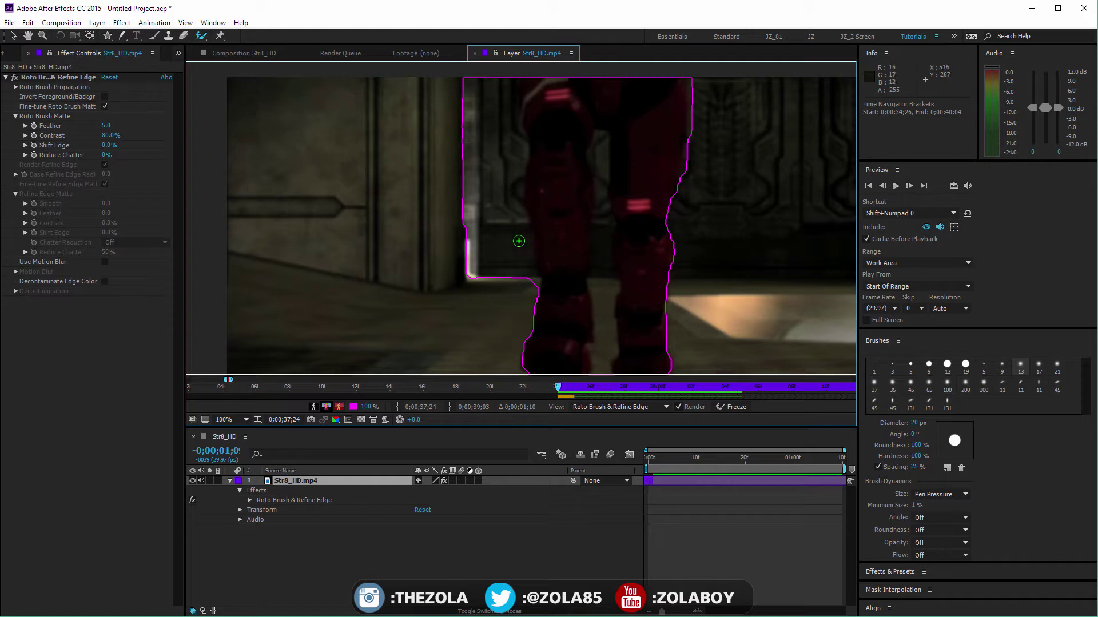
mouse_move(502, 249)
ctrl+mouse_down()
mouse_move(543, 248)
mouse_move(501, 248)
ctrl+mouse_up()
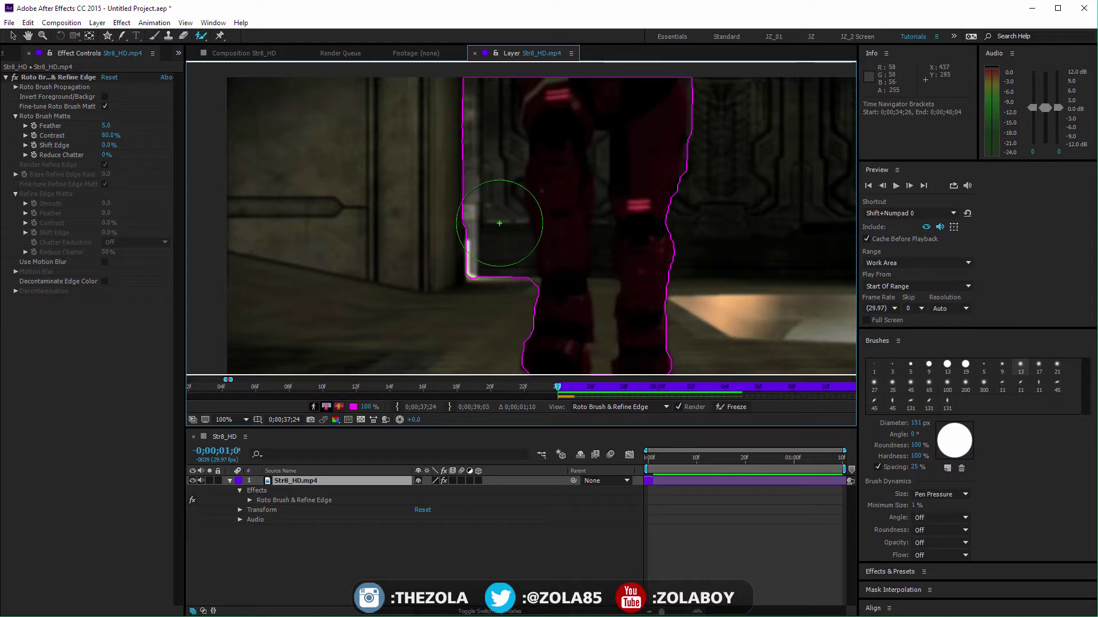
mouse_move(521, 202)
ctrl+mouse_down()
mouse_move(484, 202)
mouse_move(521, 206)
mouse_move(482, 231)
ctrl+mouse_up()
mouse_move(507, 273)
mouse_down()
mouse_move(494, 205)
mouse_move(504, 148)
mouse_move(497, 95)
mouse_up()
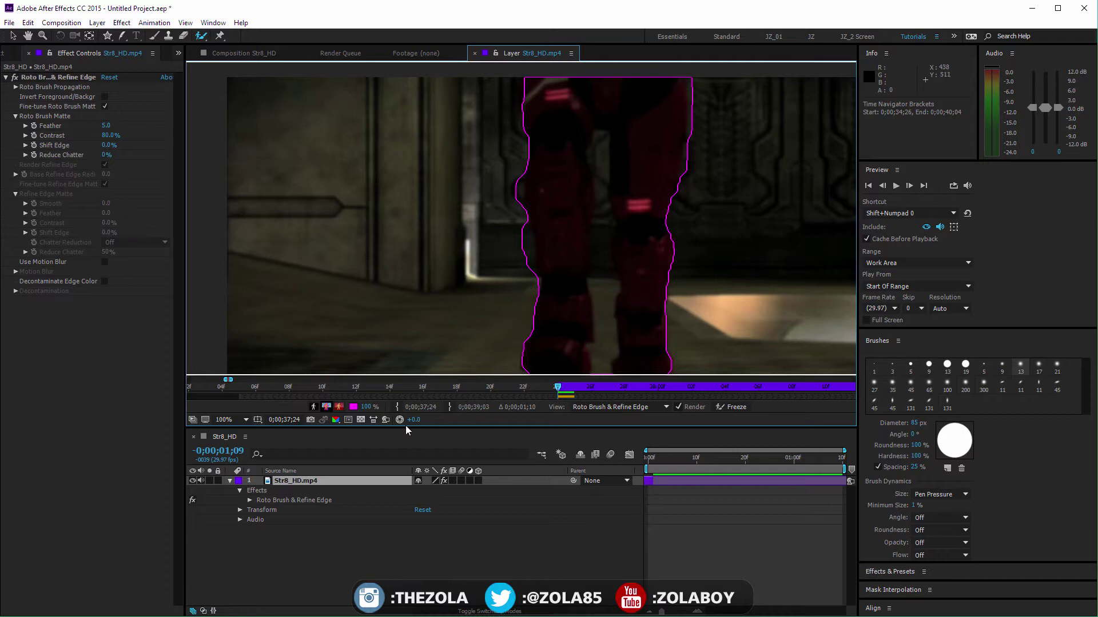
Step: Raise the viewer exposure to +4.8 and refine the selection along the left leg's outer edge up to the thigh armour with a 26 px brush
drag(407, 423, 449, 424)
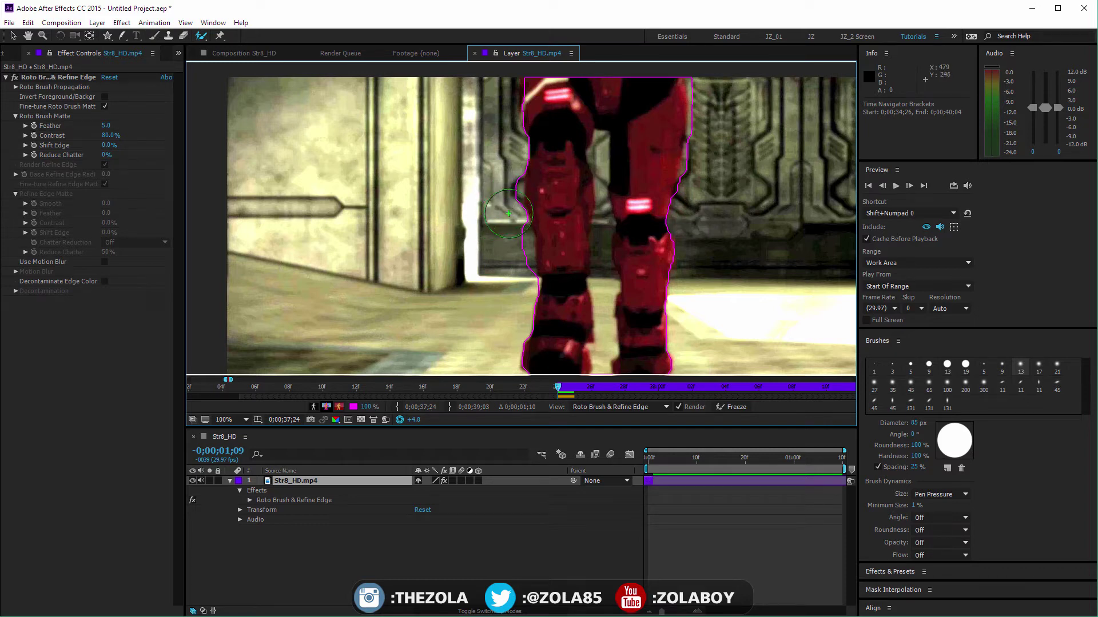
drag(513, 210, 495, 222)
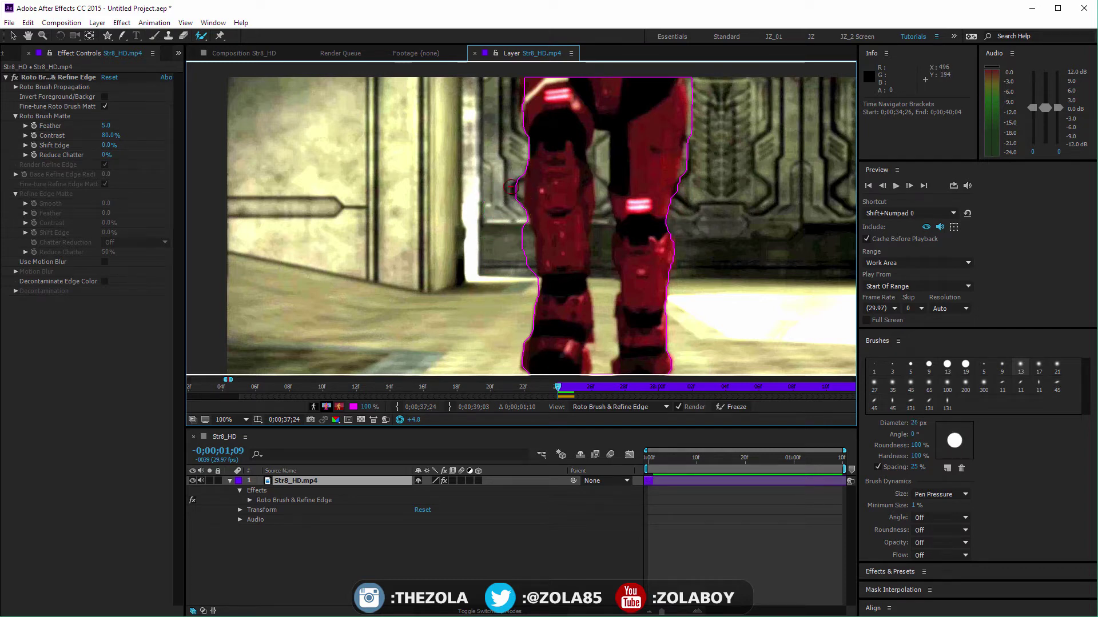
drag(516, 176, 516, 204)
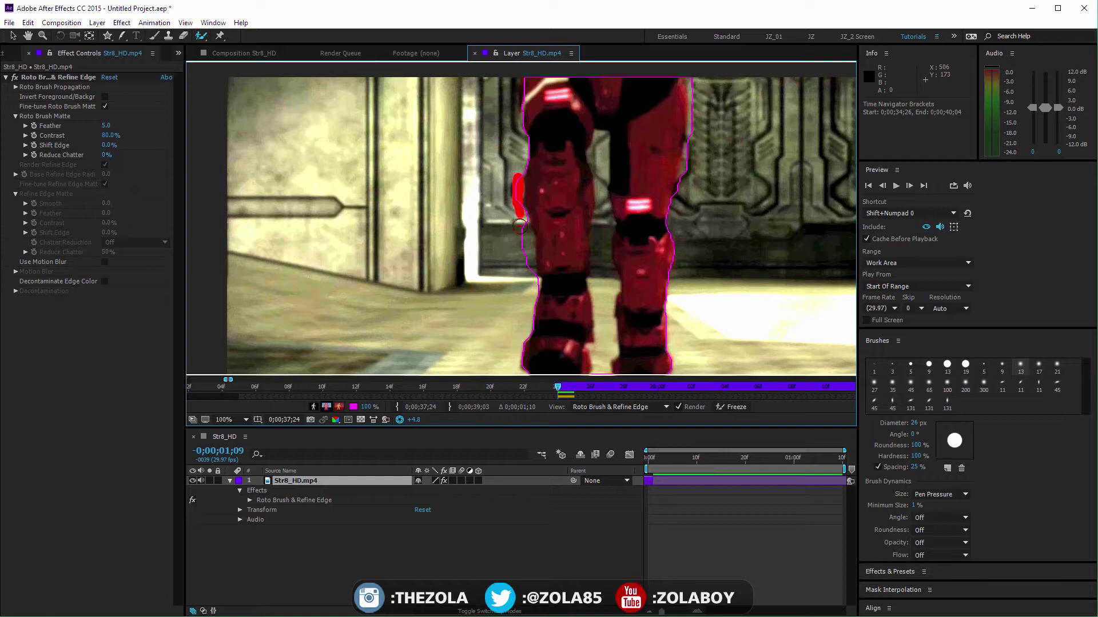
mouse_move(521, 220)
mouse_down()
mouse_move(528, 279)
mouse_move(523, 232)
mouse_move(524, 258)
mouse_up()
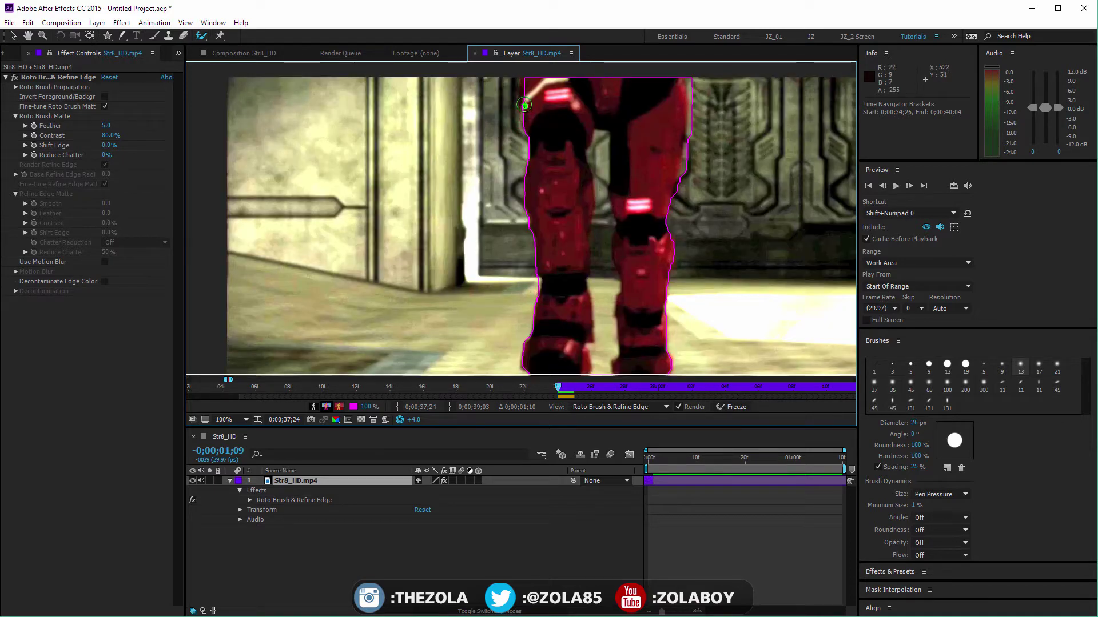
drag(524, 99, 524, 78)
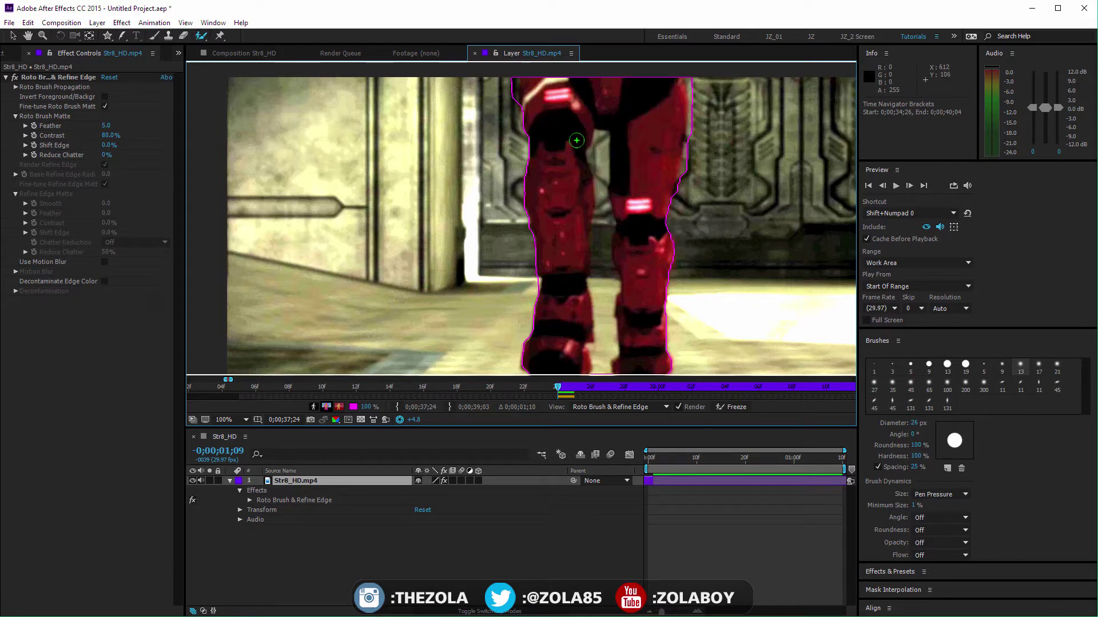
drag(514, 102, 510, 80)
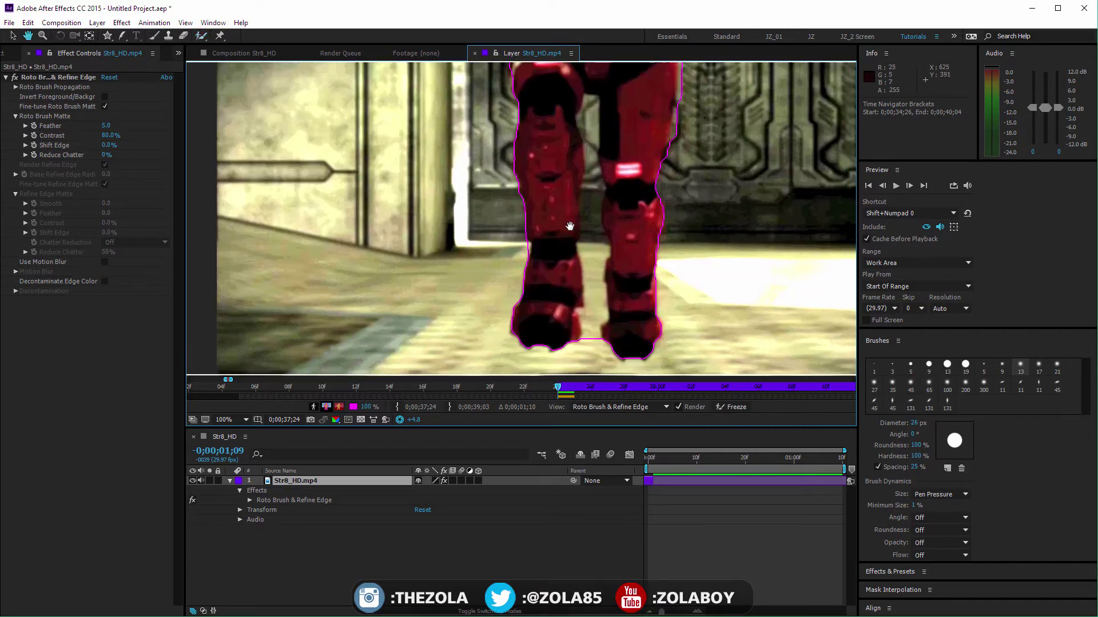
Step: Subtract the background between the two legs and along the right thigh's outer edge from the Roto Brush selection
drag(570, 225, 558, 174)
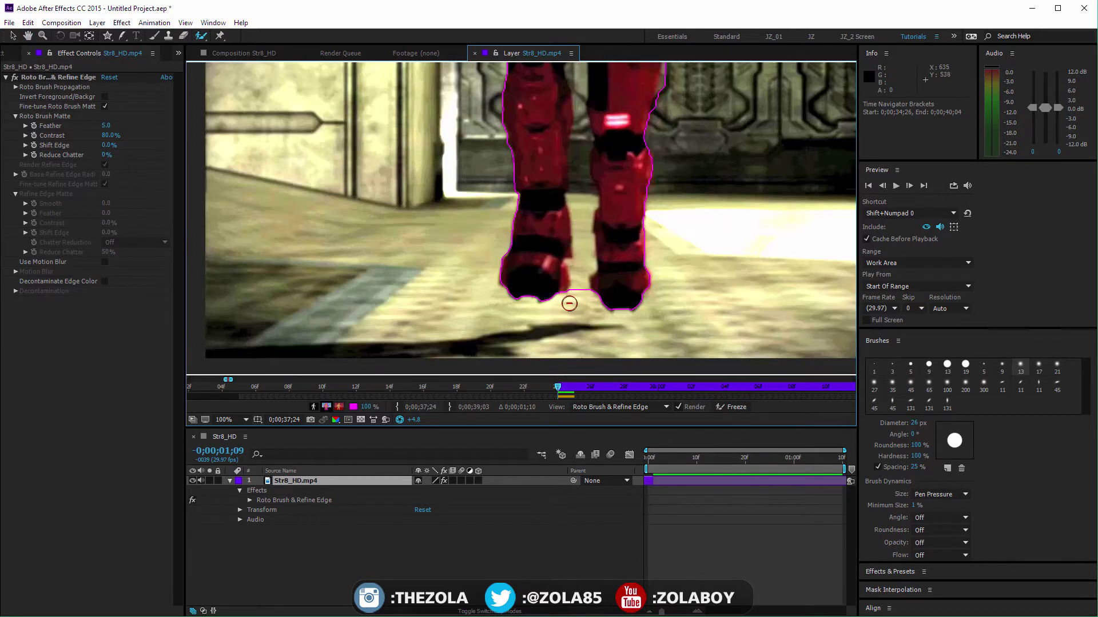
mouse_move(574, 293)
mouse_down()
mouse_move(575, 146)
mouse_move(600, 221)
mouse_move(594, 270)
mouse_move(568, 228)
mouse_move(563, 181)
mouse_up()
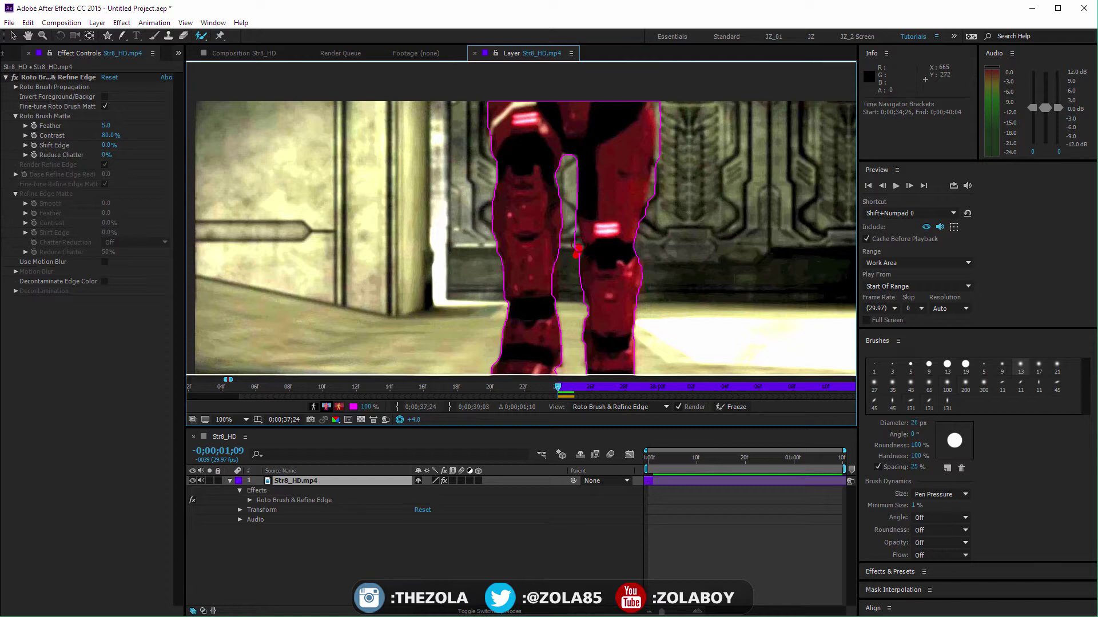
drag(575, 252, 577, 252)
mouse_move(655, 192)
mouse_down()
mouse_move(664, 107)
mouse_move(649, 114)
mouse_move(646, 96)
mouse_up()
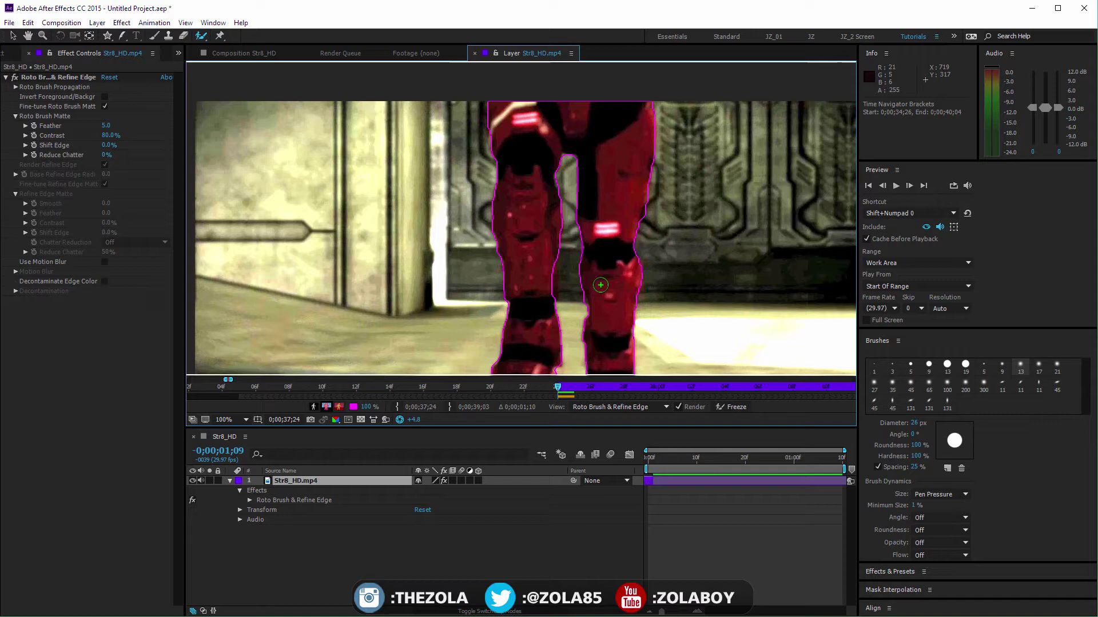
Step: Inspect the Roto Brush outline down to the feet and preview the following frames, ending back on the first frame
mouse_move(586, 322)
mouse_down()
mouse_move(574, 242)
mouse_move(538, 190)
mouse_up()
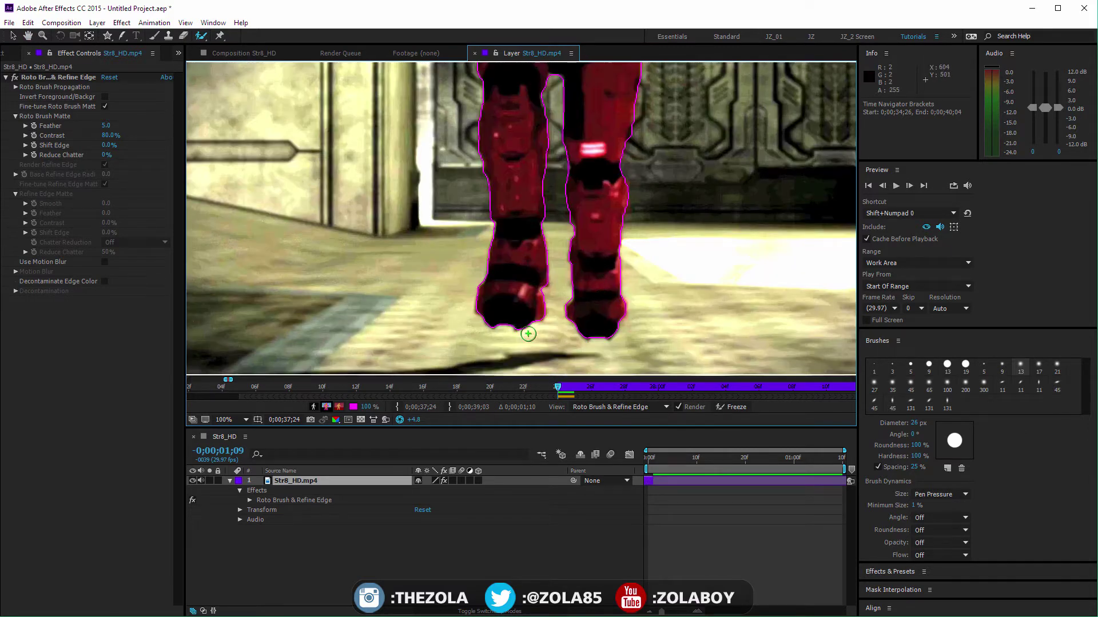
drag(657, 210, 650, 303)
scroll(648, 263, down, 5)
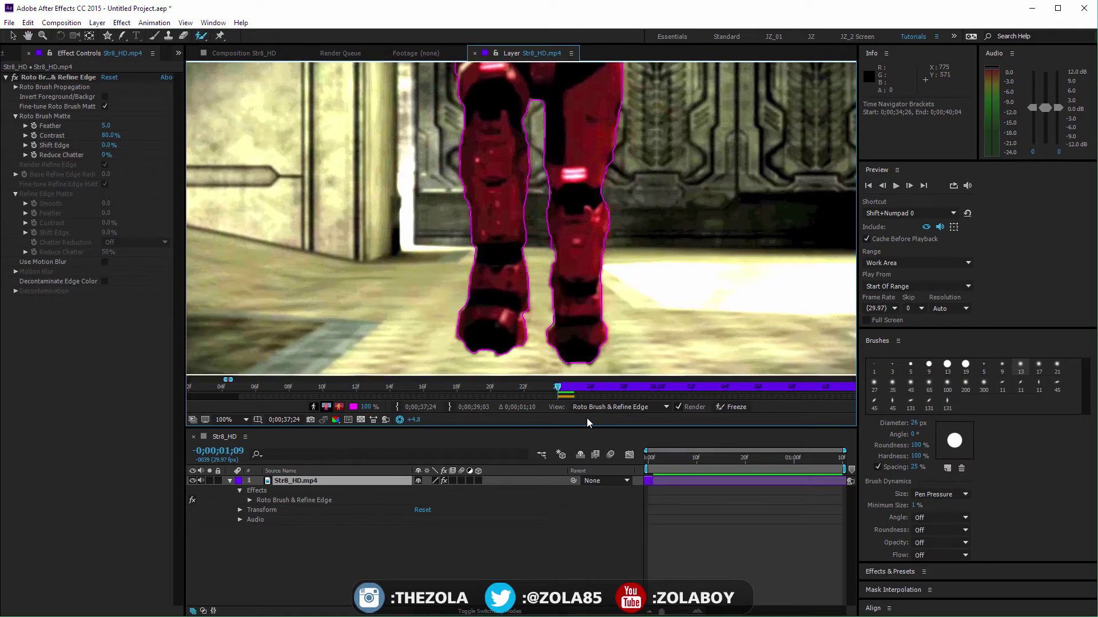
key(space)
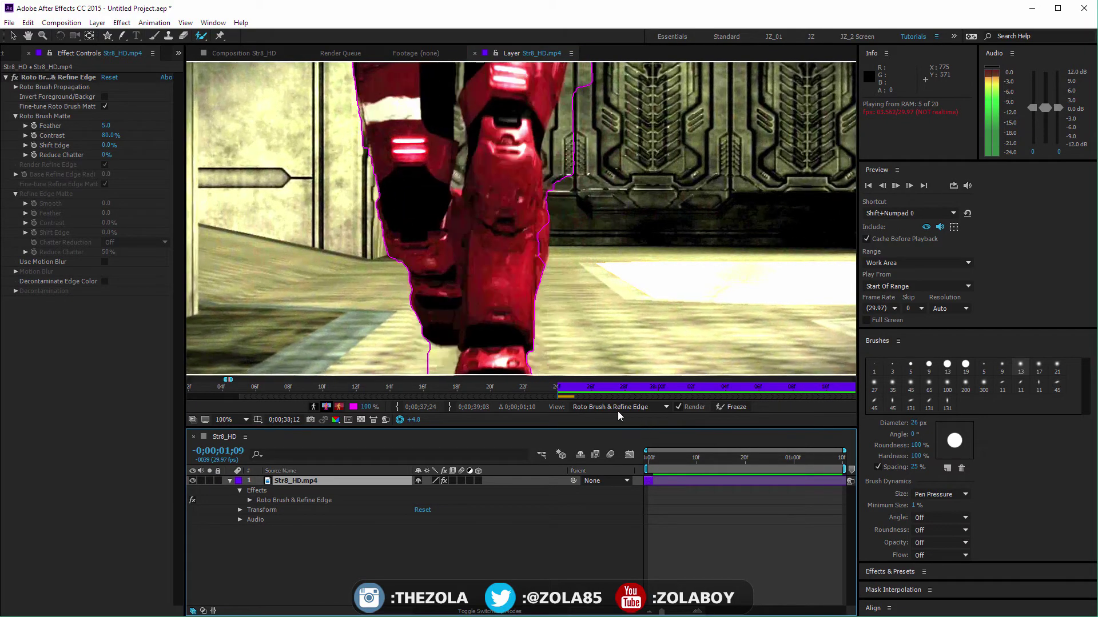
click(591, 387)
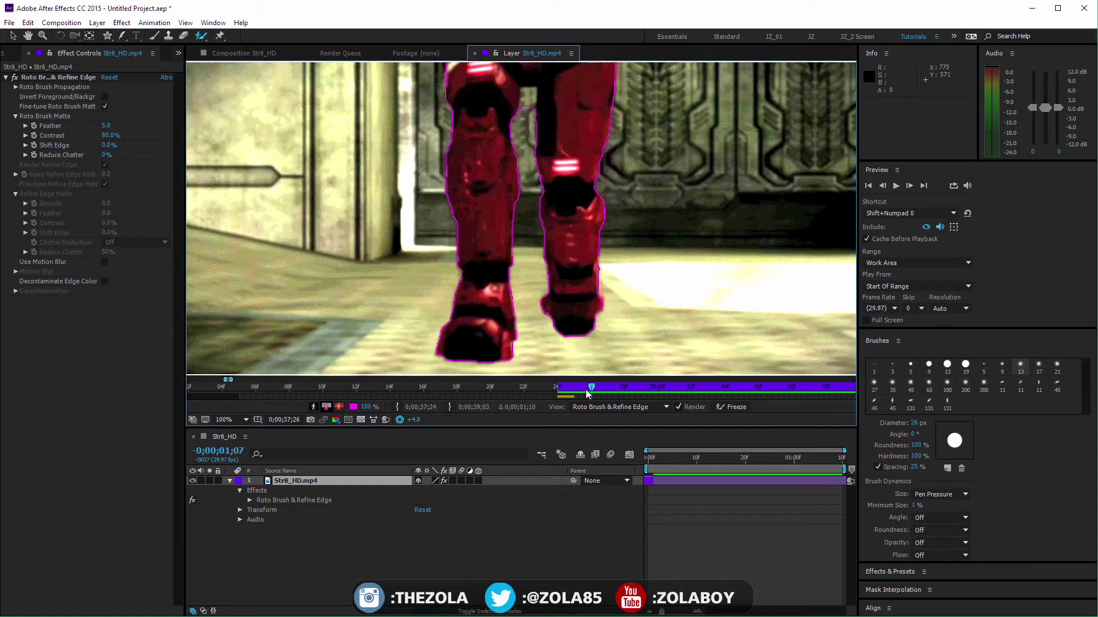
click(575, 388)
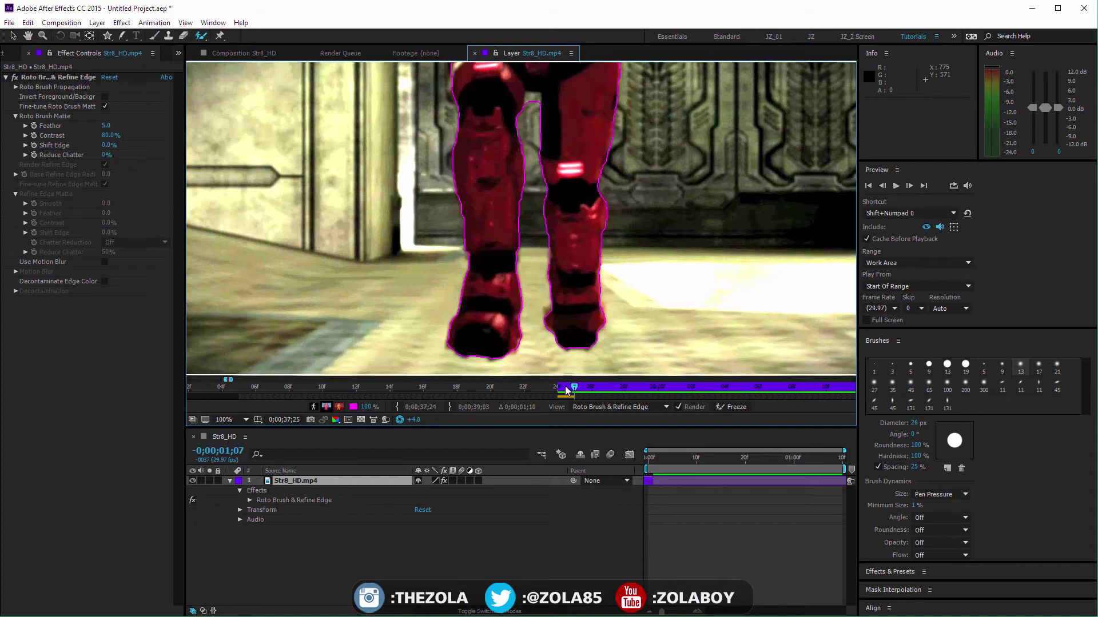
mouse_move(566, 389)
mouse_down()
mouse_move(674, 381)
mouse_move(537, 375)
mouse_move(577, 388)
mouse_move(714, 389)
mouse_move(833, 369)
mouse_move(564, 371)
mouse_up()
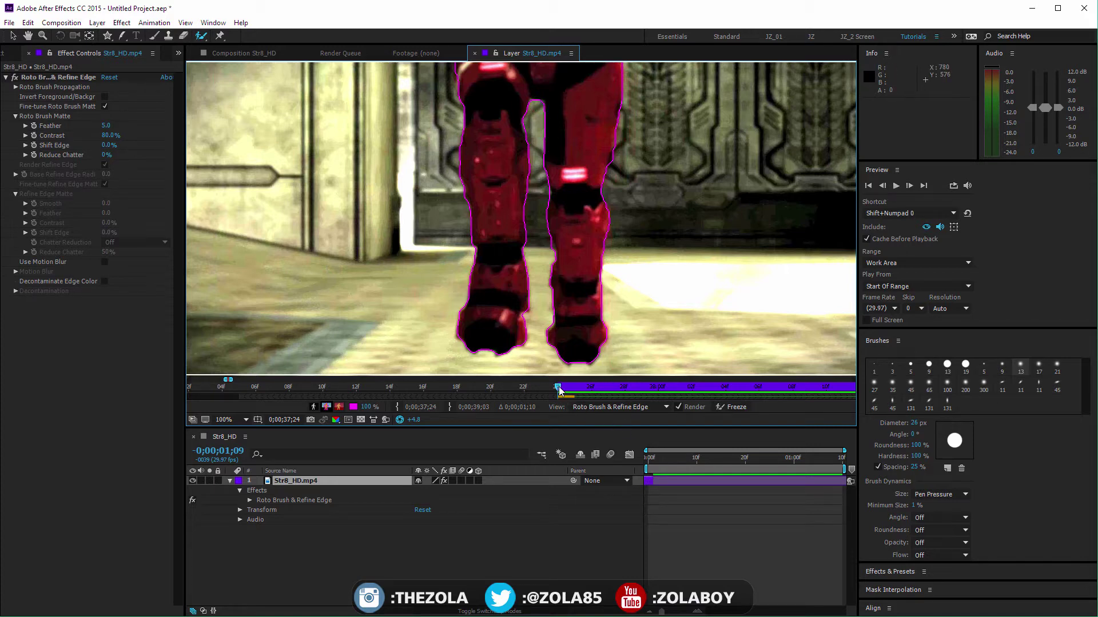
Step: On frame 0;00;37;26, subtract the background at the upper end of the gap between the legs from the Roto Brush selection
click(571, 389)
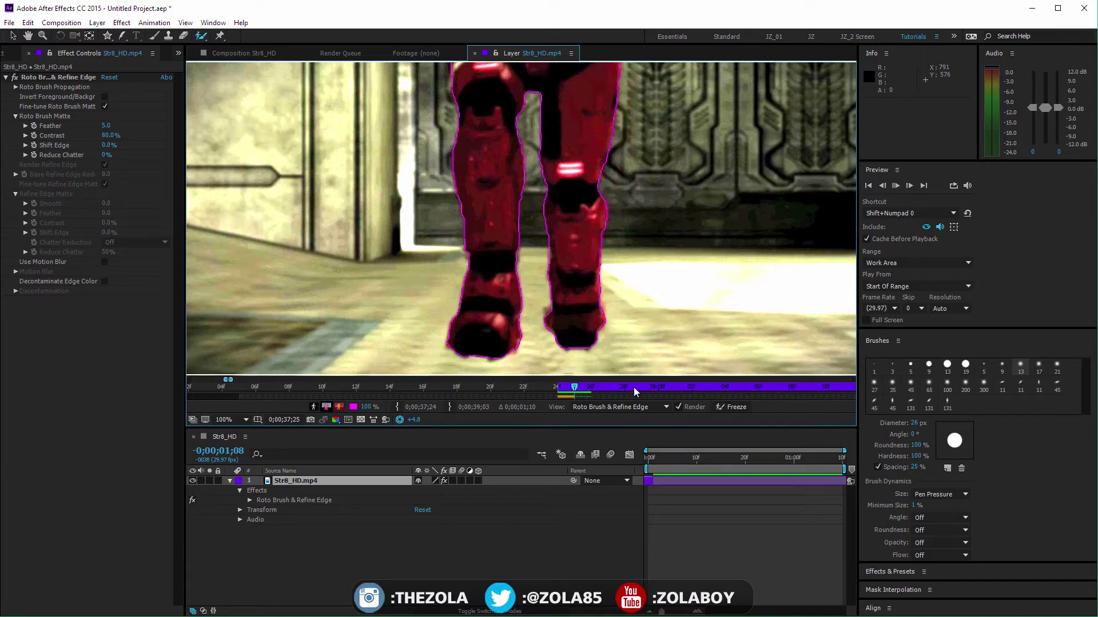
key(space)
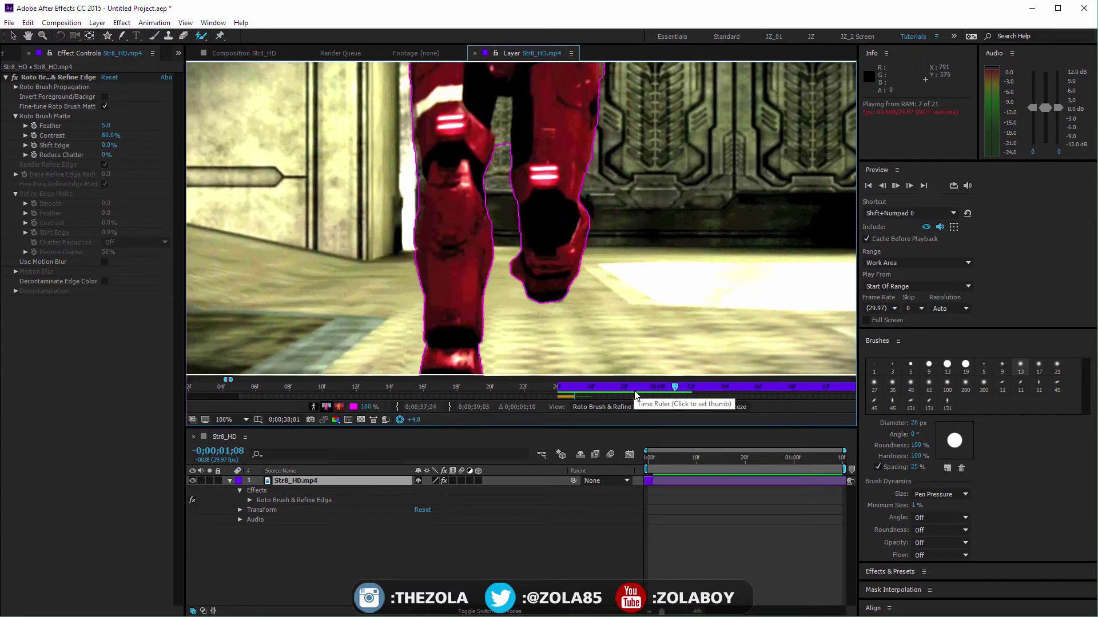
key(space)
drag(663, 387, 591, 388)
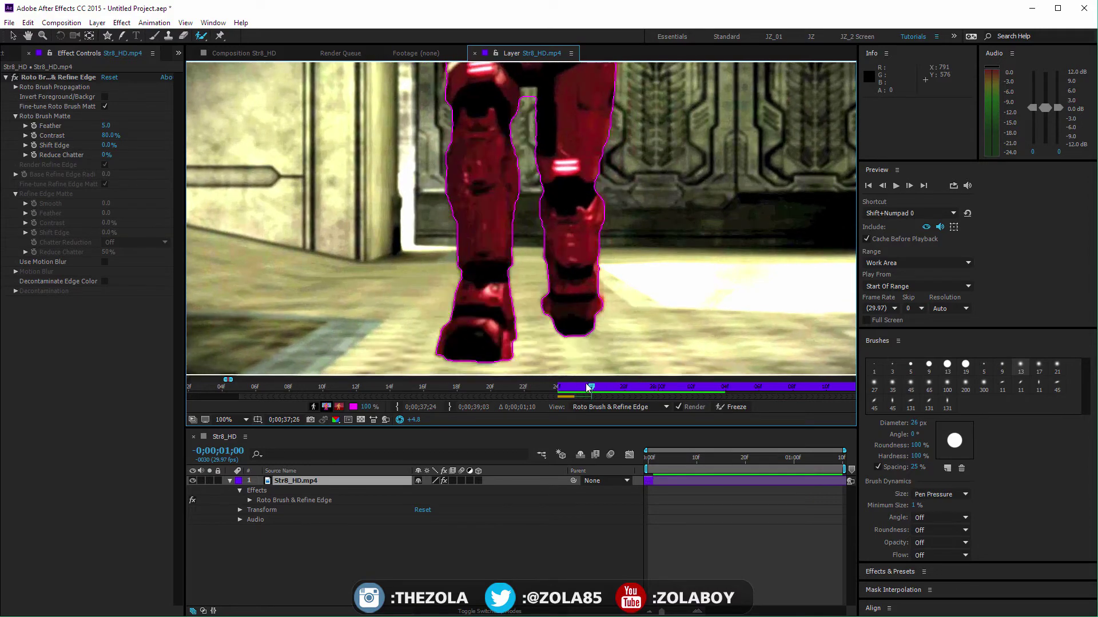
alt+click(529, 93)
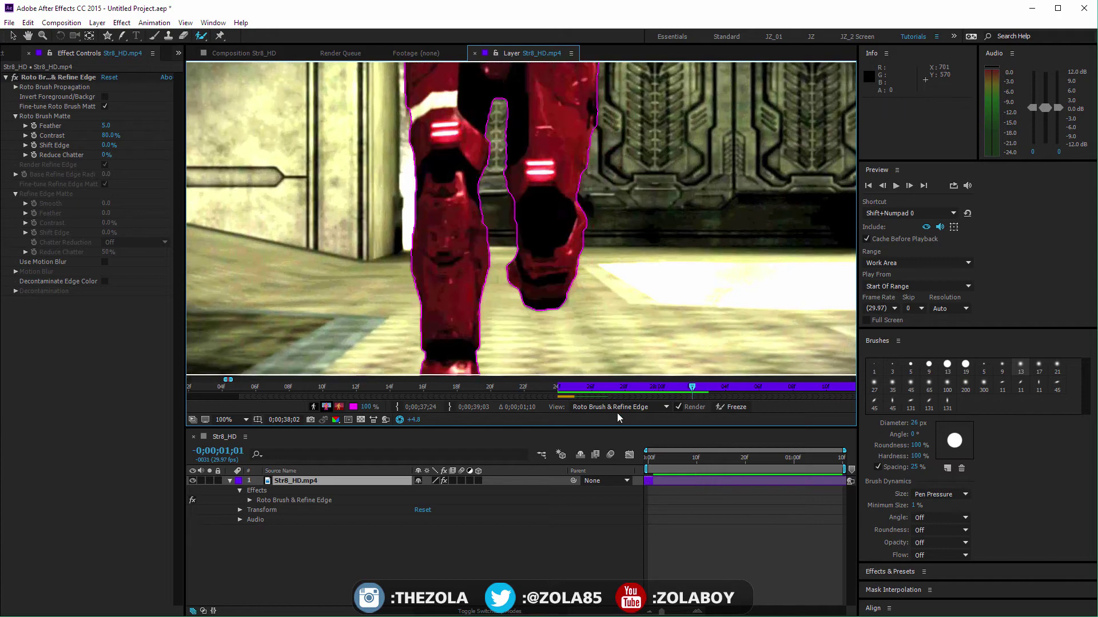
Step: Preview the outline from the first frame, then subtract the background between the thighs on frame 0;00;37;29
drag(579, 386, 626, 386)
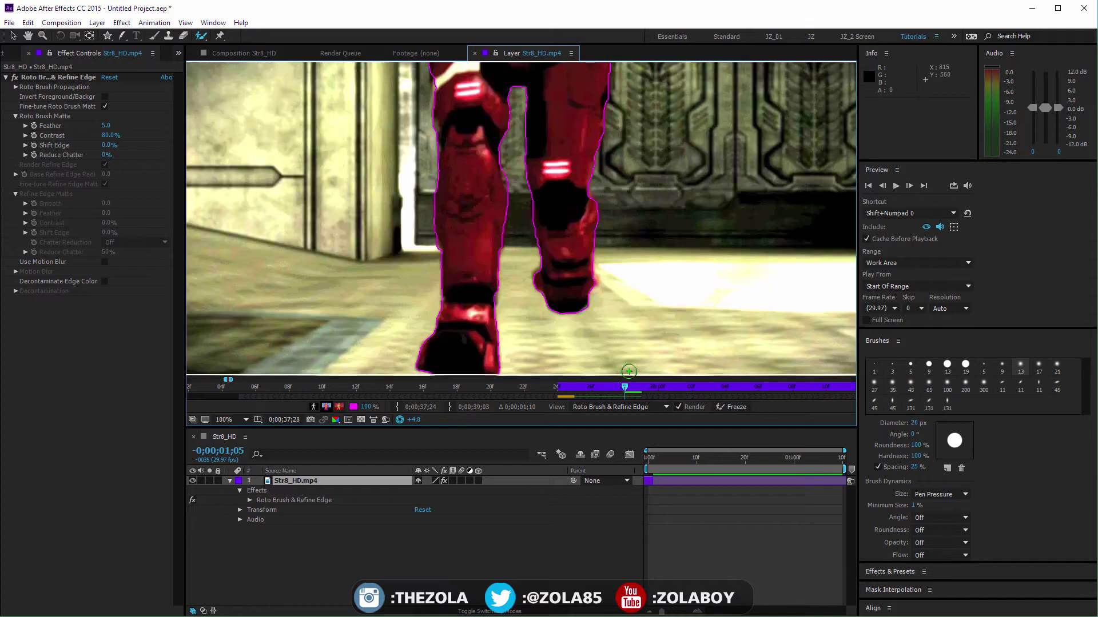
drag(624, 387, 573, 384)
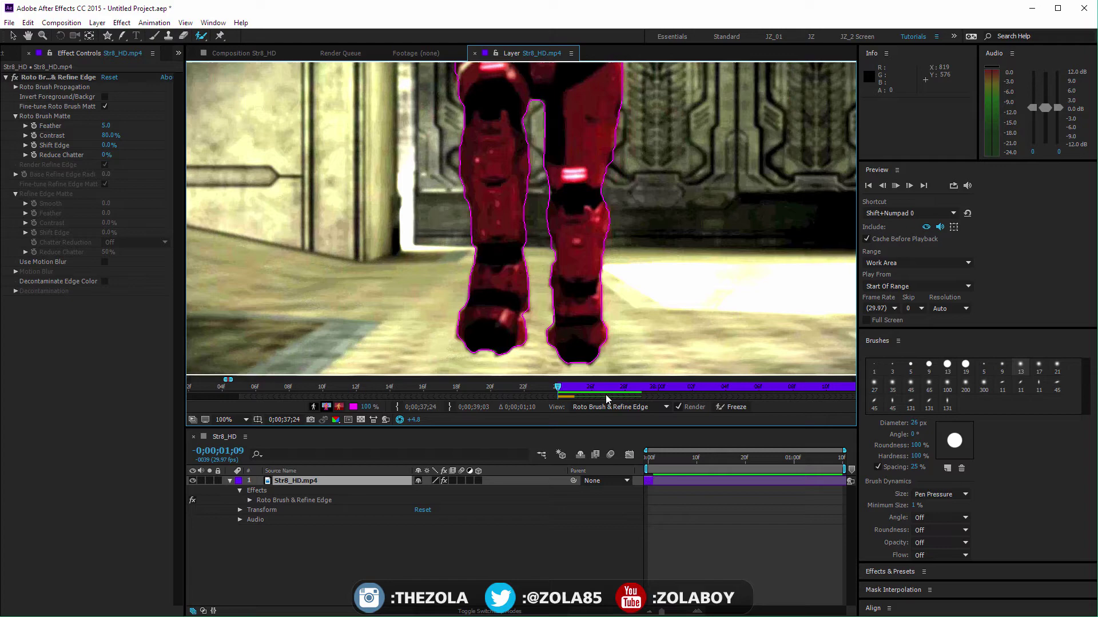
key(space)
drag(598, 387, 642, 388)
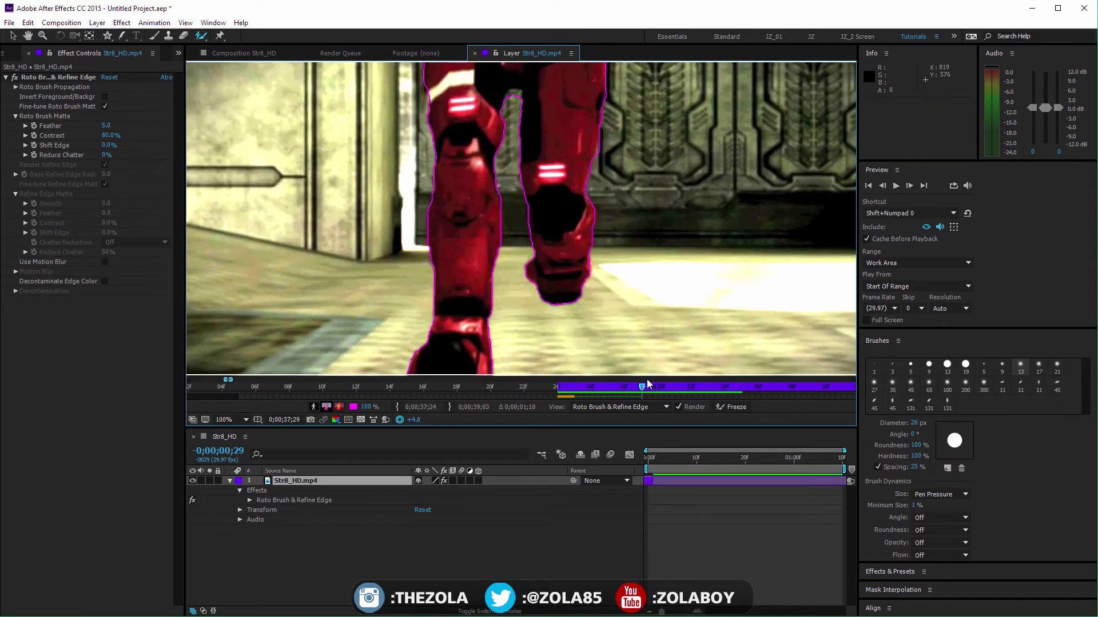
drag(510, 94, 544, 143)
Step: On frame 0;00;38;00, touch up the Roto Brush selection along the inner edge of the right knee
key(space)
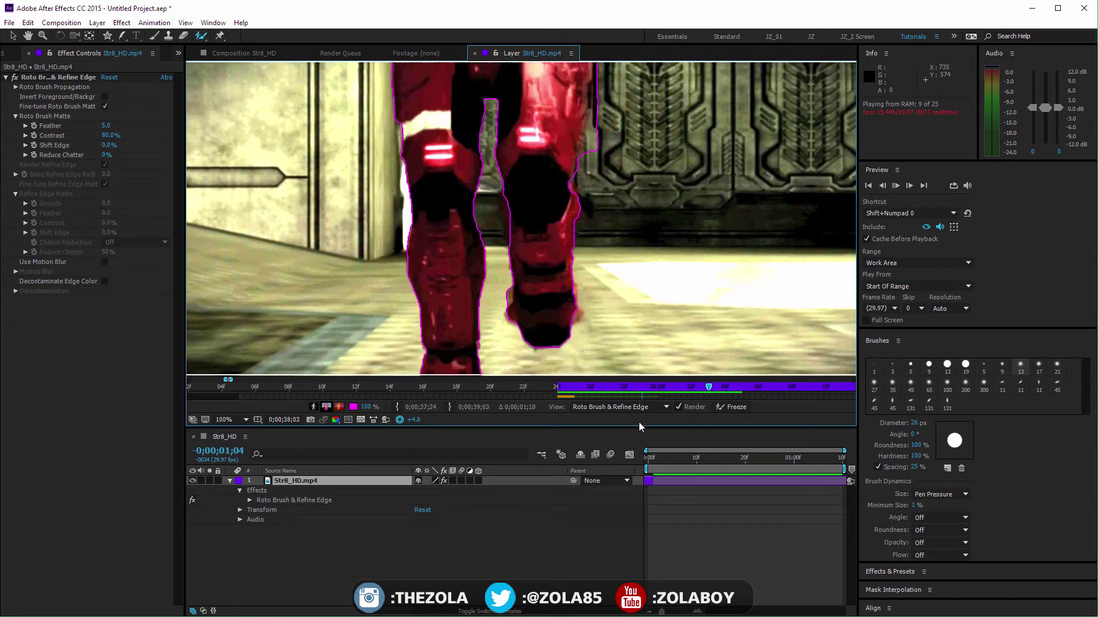
key(space)
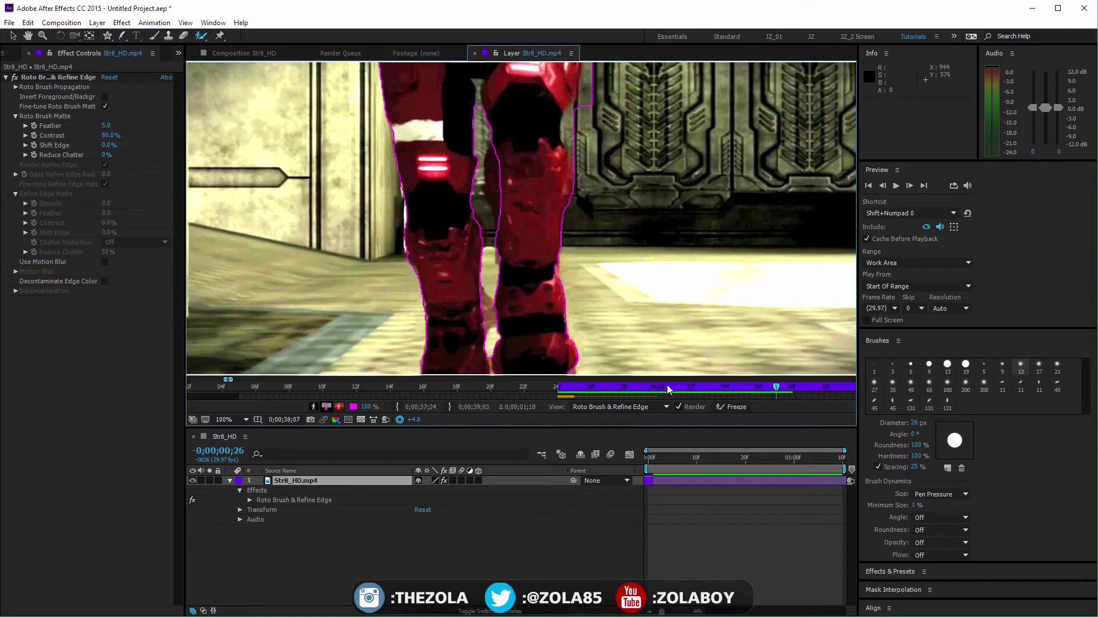
mouse_move(668, 389)
mouse_down()
mouse_move(741, 388)
mouse_move(571, 399)
mouse_move(706, 388)
mouse_move(641, 397)
mouse_move(658, 395)
mouse_up()
drag(522, 218, 529, 221)
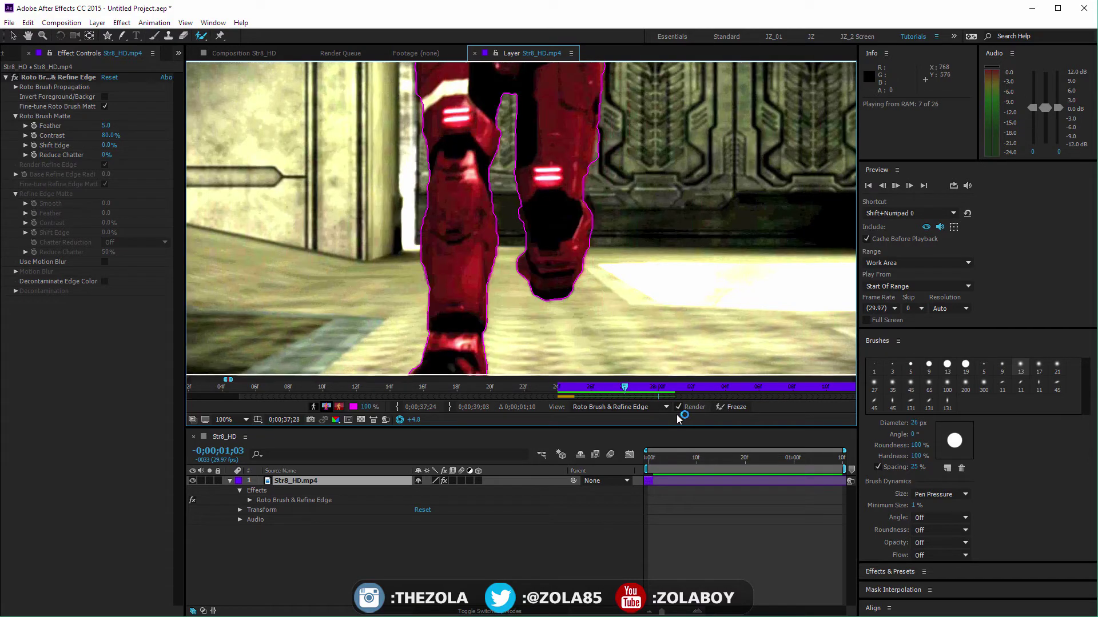
Step: Preview and scrub the frames around 0;00;38;00 to check how the outline follows both legs
key(space)
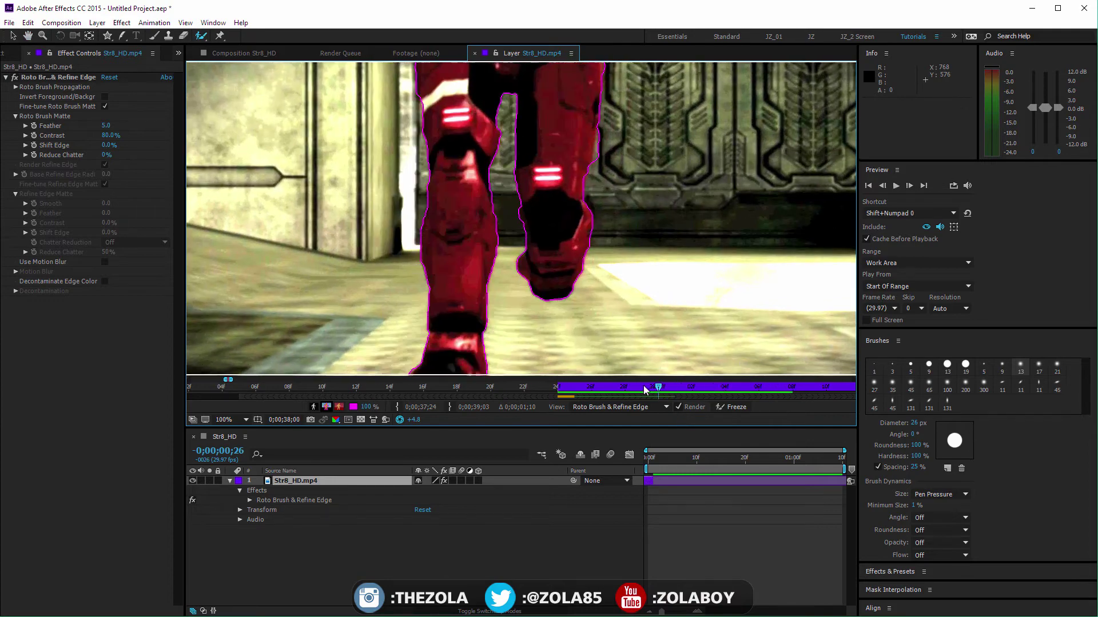
click(655, 386)
click(668, 382)
key(space)
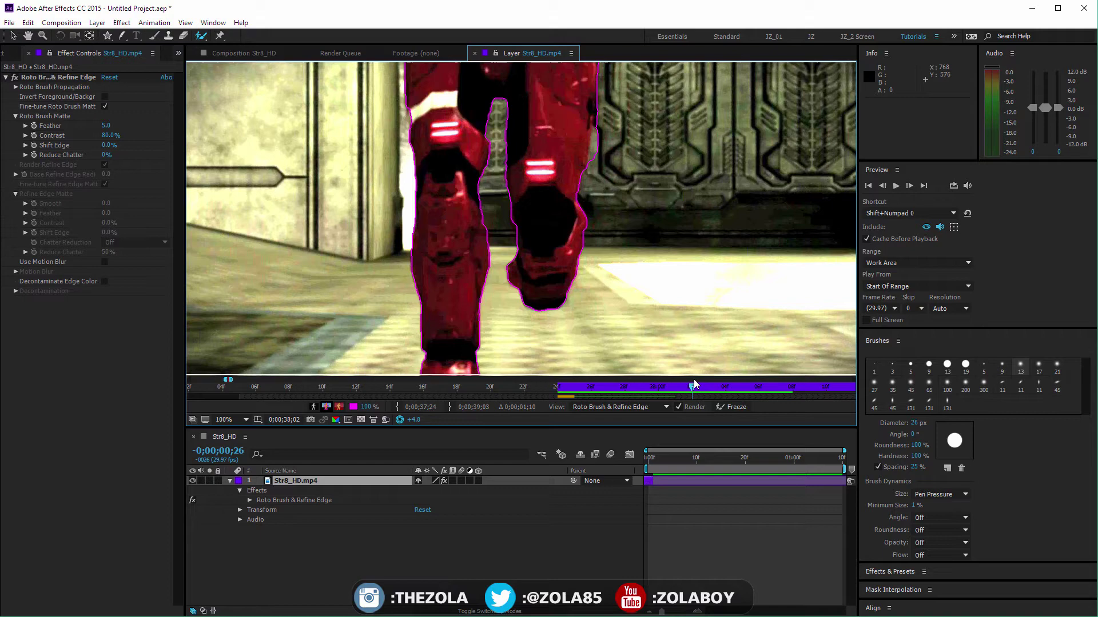
key(space)
key(space)
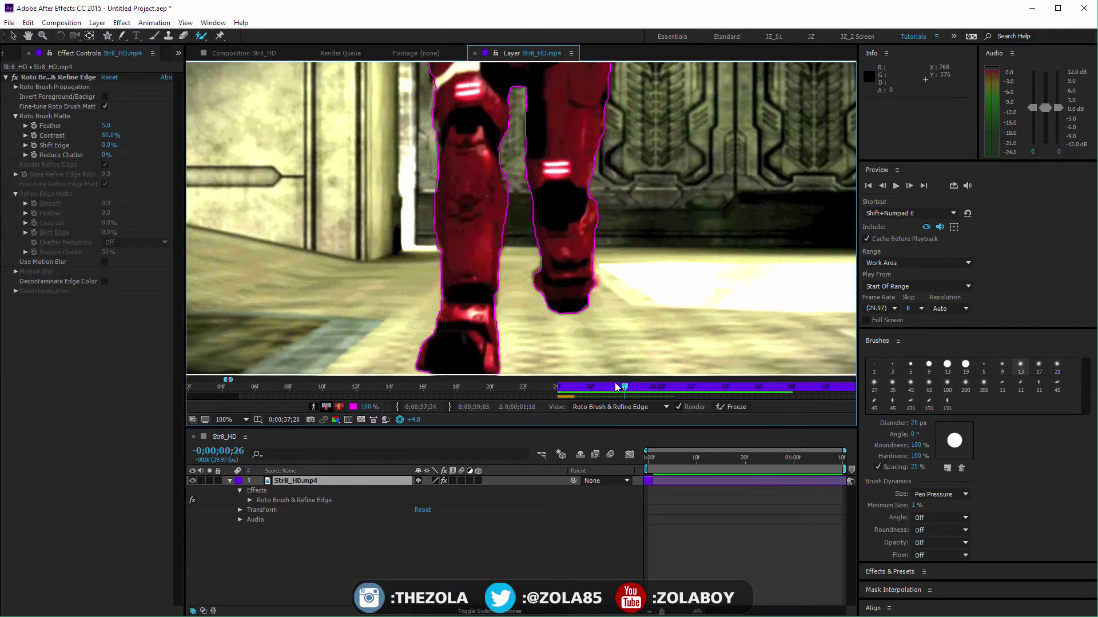
key(space)
click(658, 382)
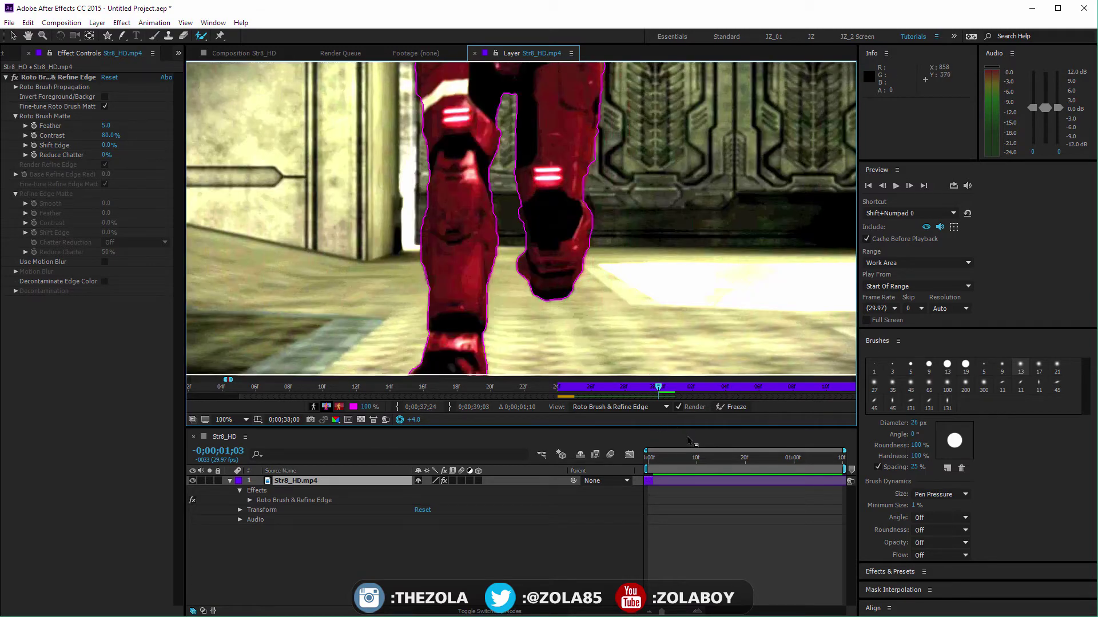
key(space)
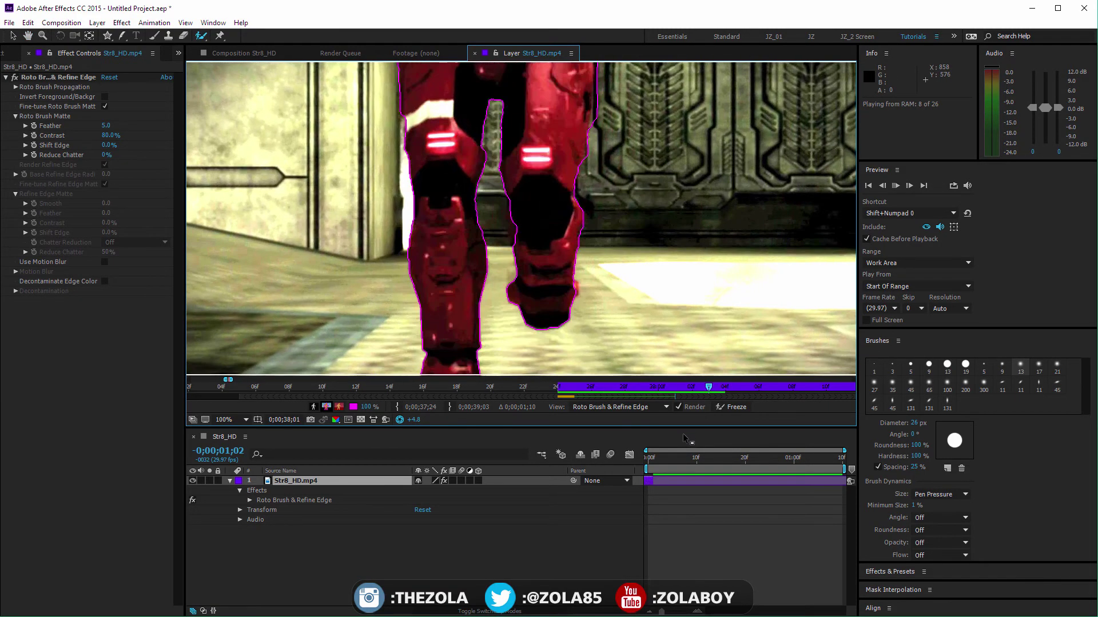
key(space)
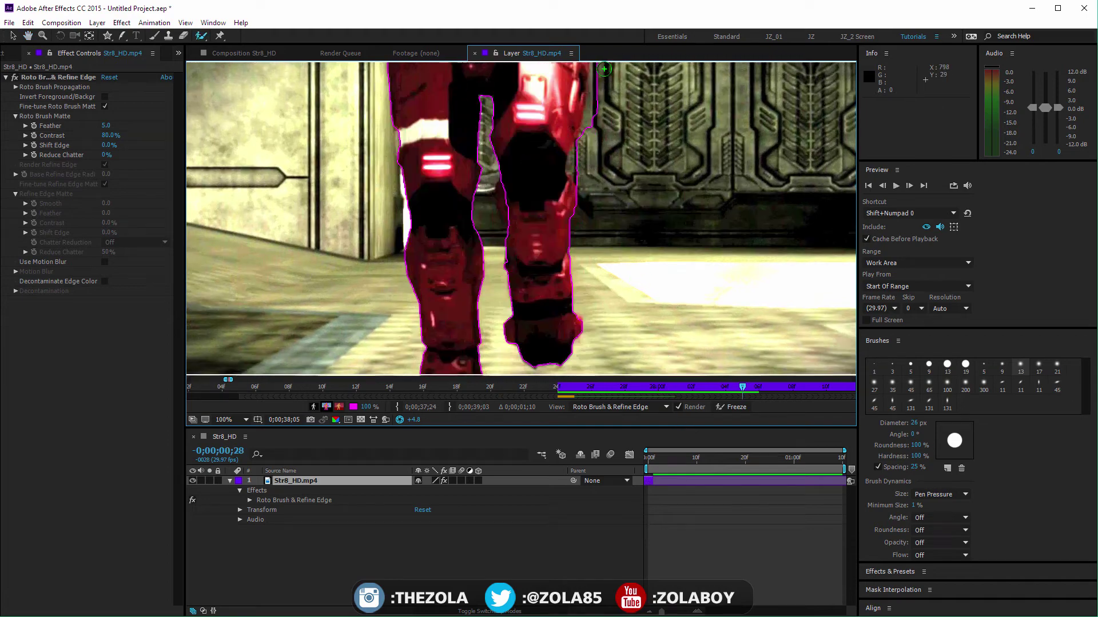
Step: Subtract the background beside the right thigh's outer edge on frames 0;00;38;04 and 0;00;38;03
drag(743, 389, 726, 387)
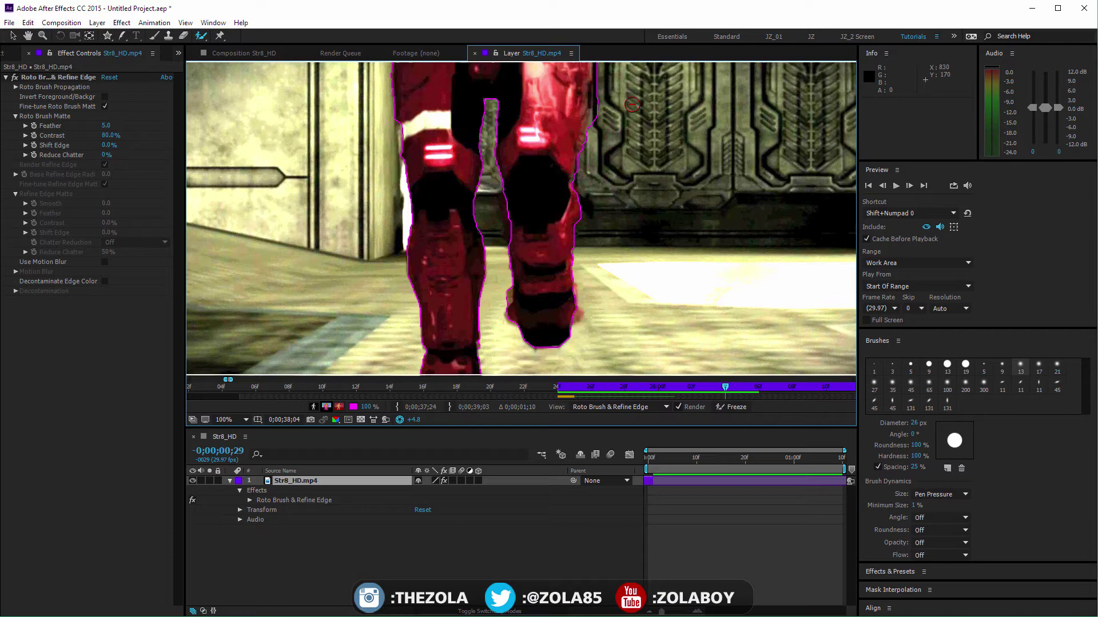
drag(598, 95, 594, 105)
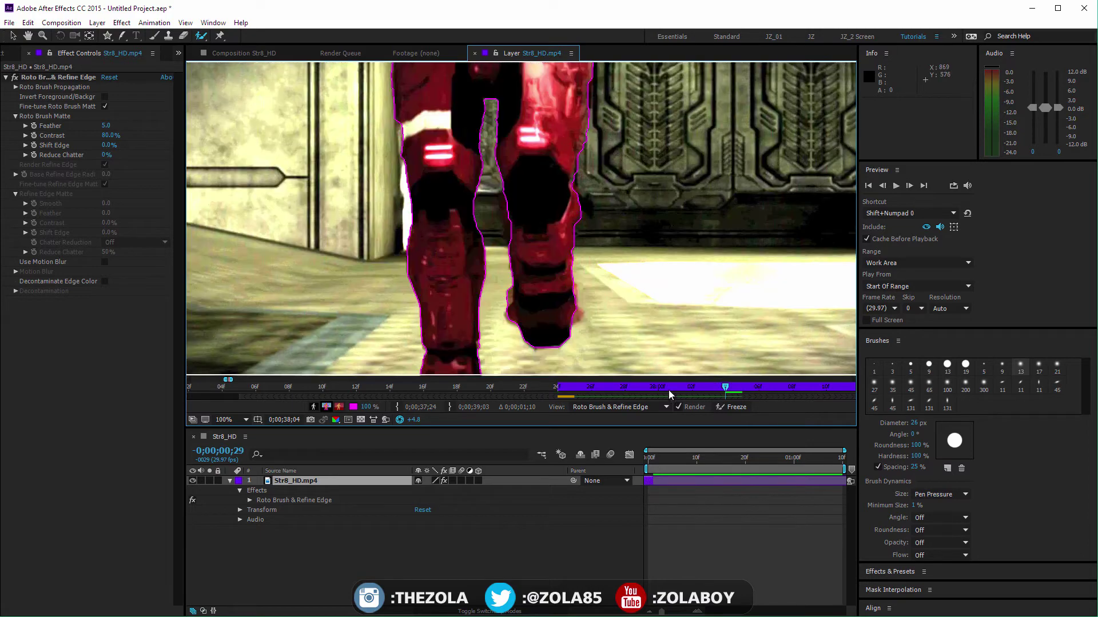
mouse_move(718, 390)
mouse_down()
mouse_move(657, 385)
mouse_move(726, 386)
mouse_up()
drag(725, 391, 713, 386)
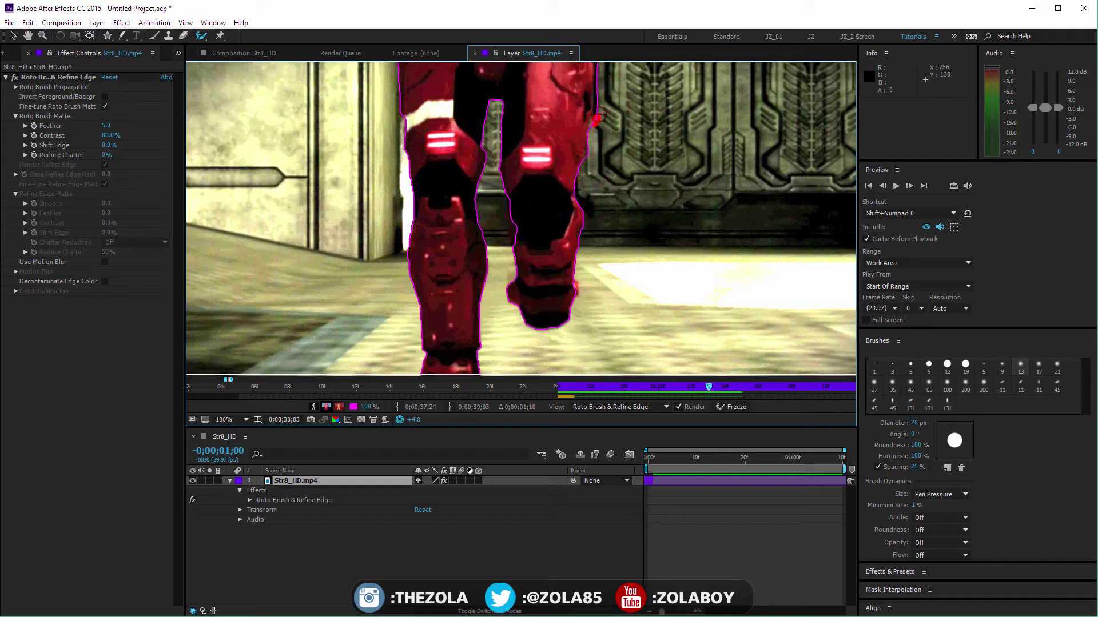
drag(601, 90, 604, 82)
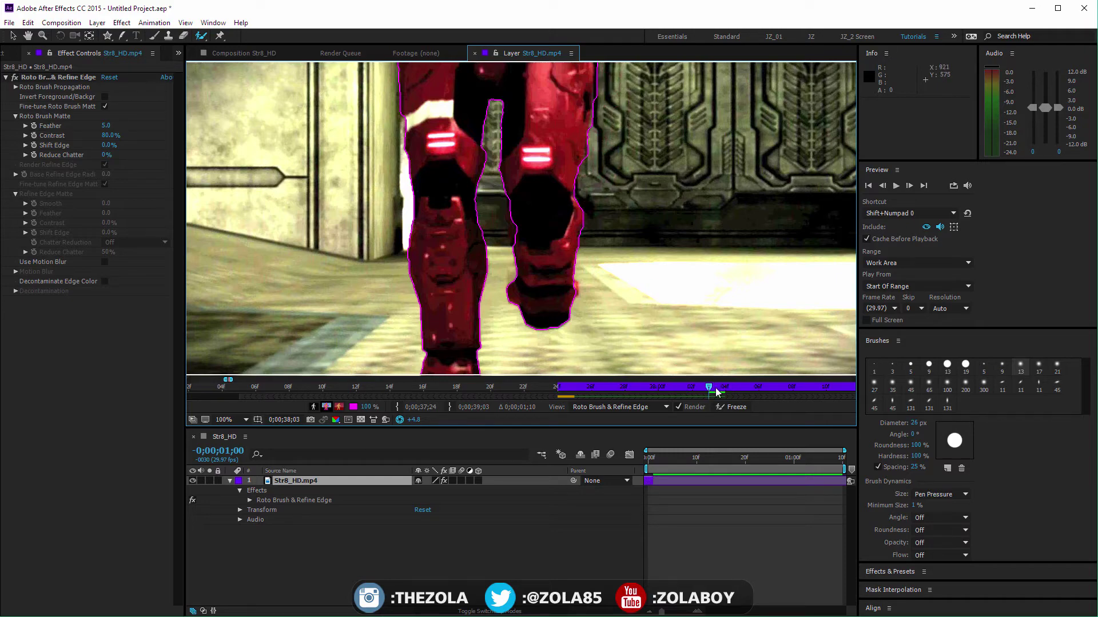
Step: On frame 0;00;38;04, refine the selection around the right knee and paint the thigh above it back into the foreground
key(space)
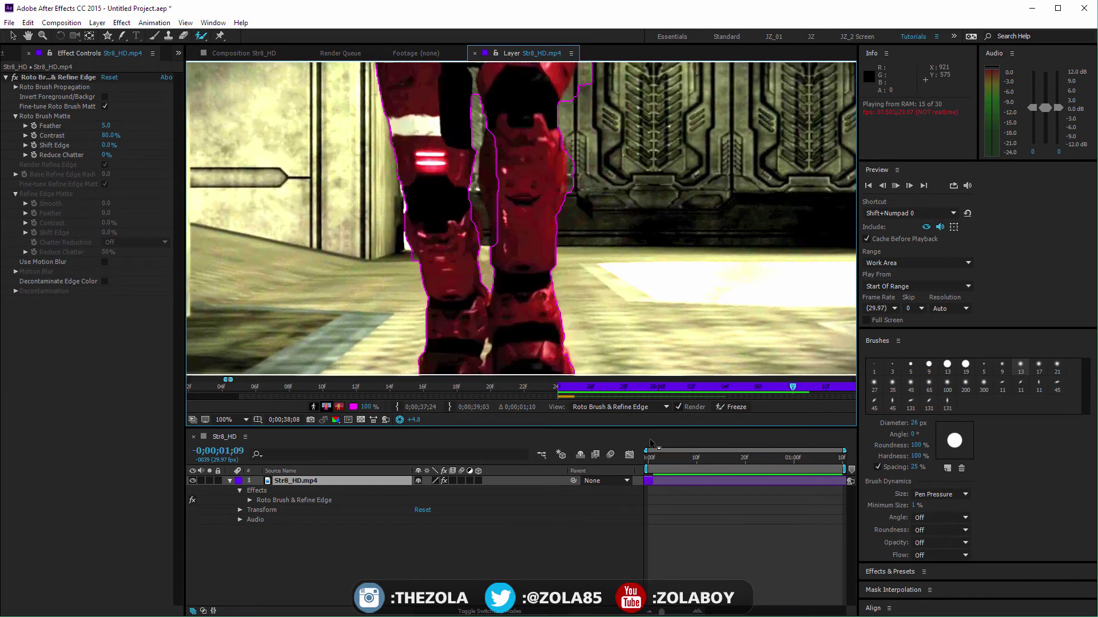
key(space)
drag(696, 386, 729, 389)
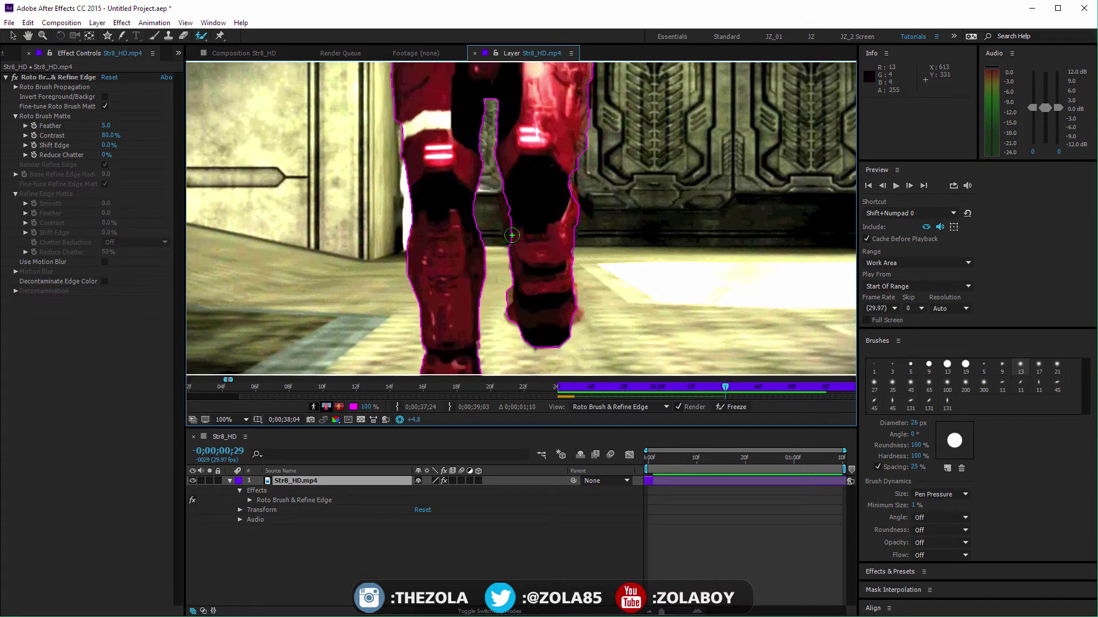
mouse_move(512, 235)
mouse_down()
mouse_move(505, 190)
mouse_move(516, 244)
mouse_move(492, 194)
mouse_up()
drag(570, 191, 570, 187)
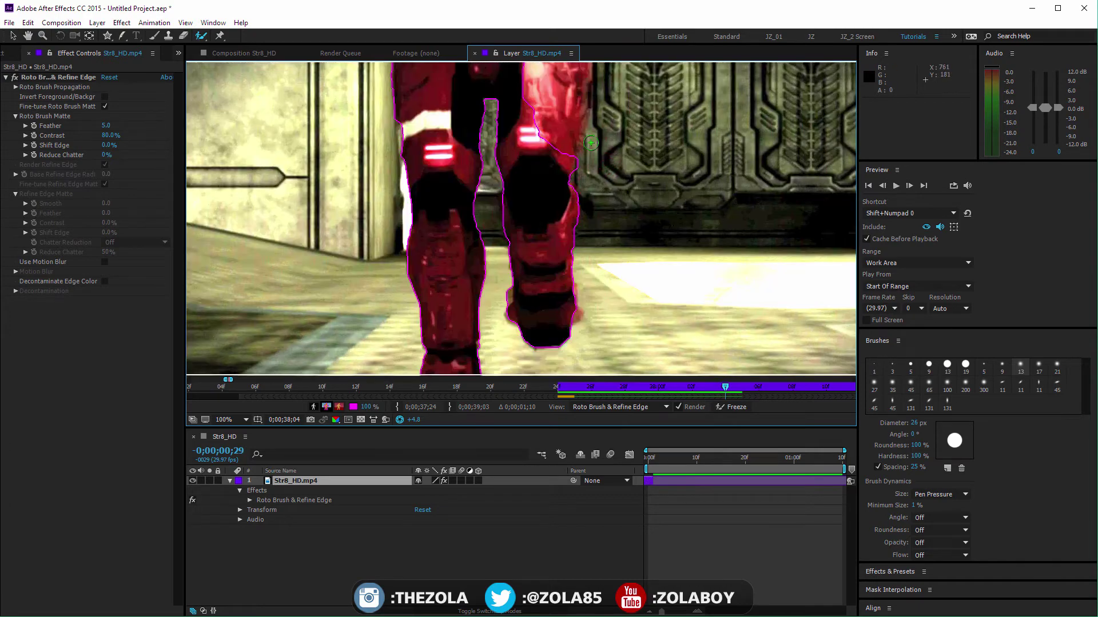
drag(566, 159, 573, 64)
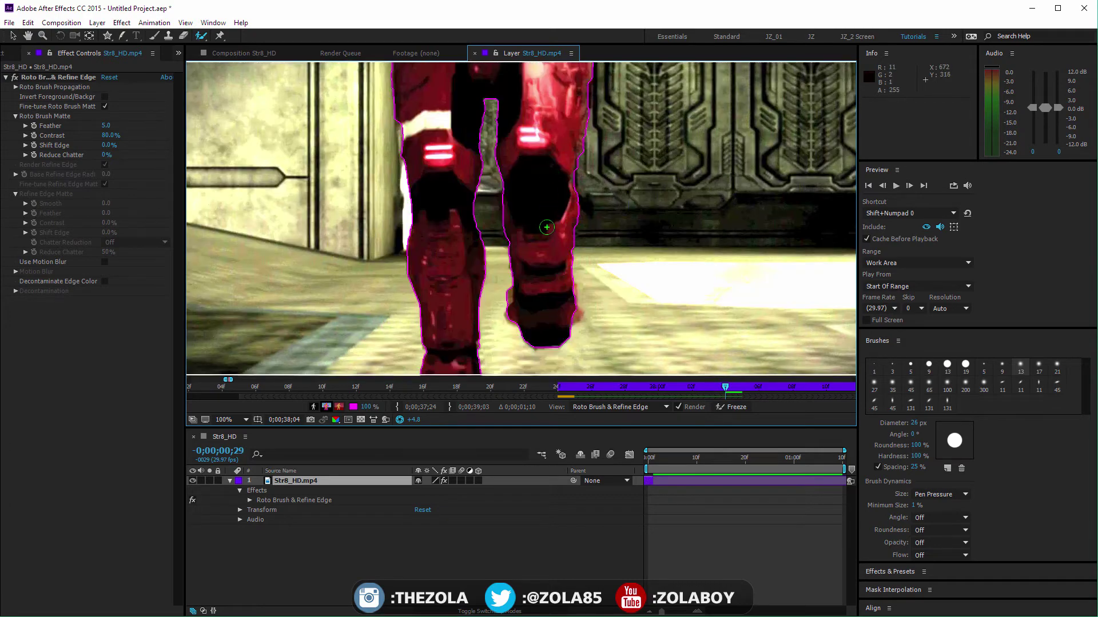
Step: On frame 0;00;38;06, subtract the background in the gap between the legs and refine the right thigh's outer edge with an 11 px brush
key(space)
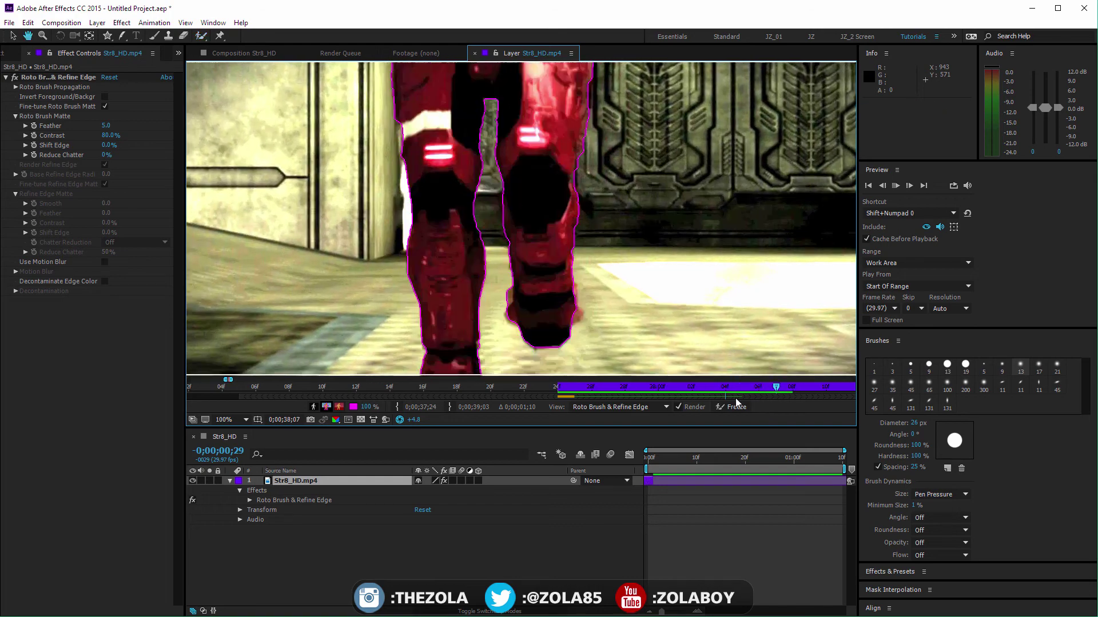
key(space)
drag(674, 386, 770, 380)
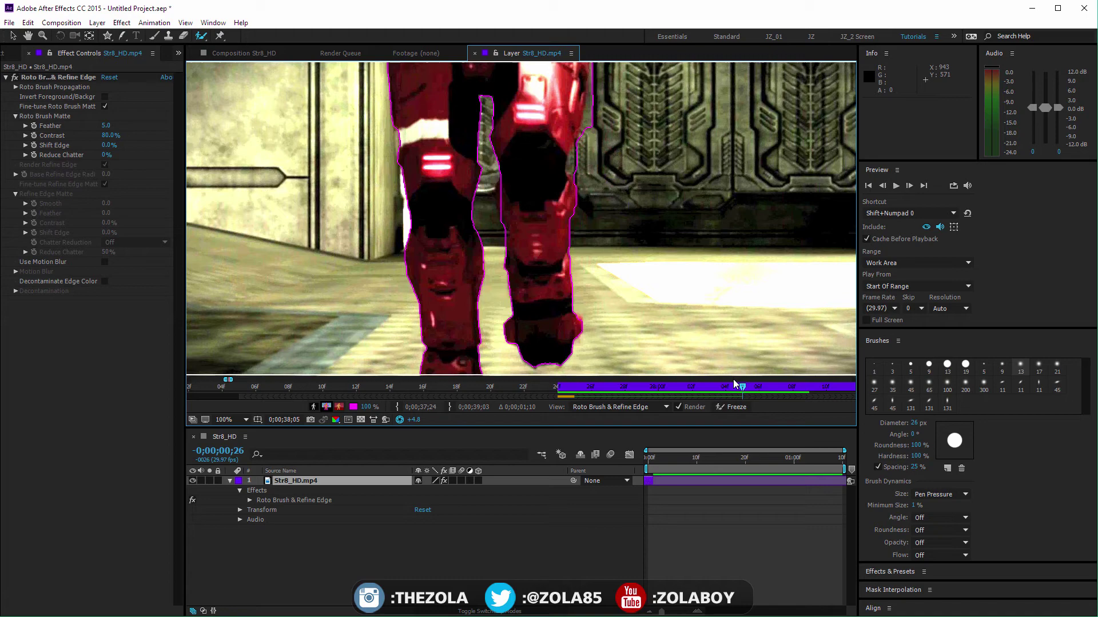
key(Page_Down)
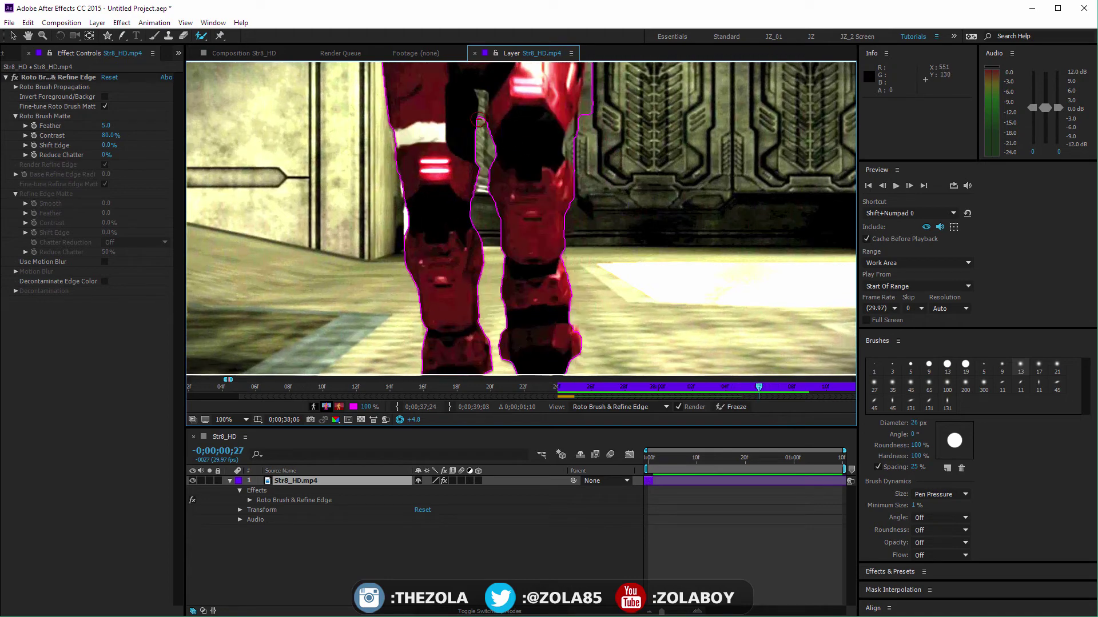
drag(479, 121, 478, 98)
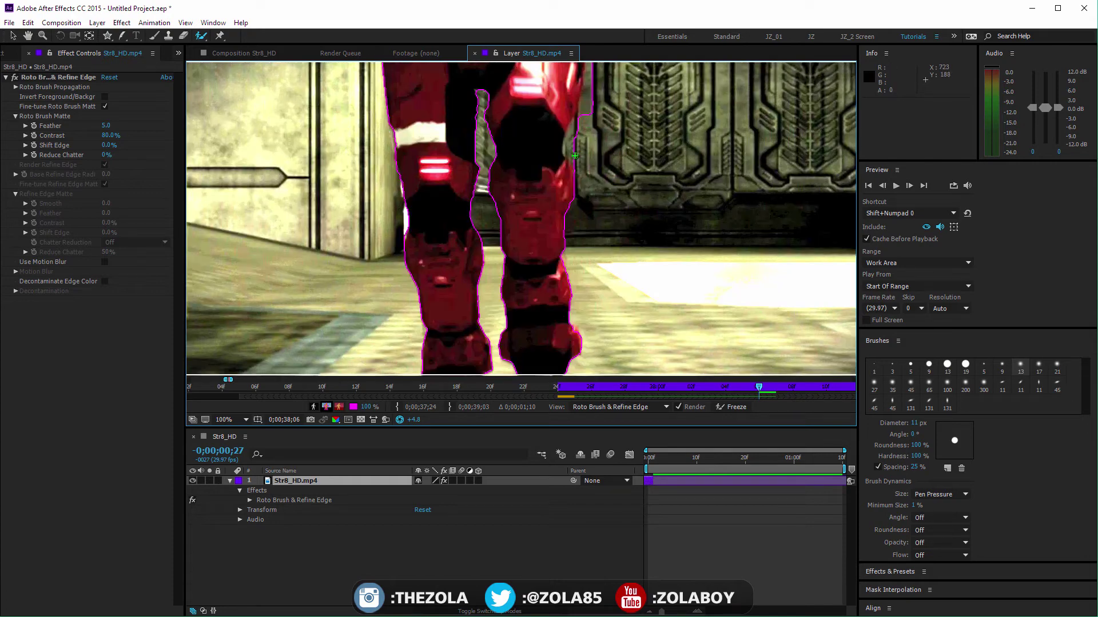
mouse_move(577, 161)
alt+mouse_down()
mouse_move(567, 127)
mouse_move(583, 64)
alt+mouse_up()
drag(566, 109, 579, 65)
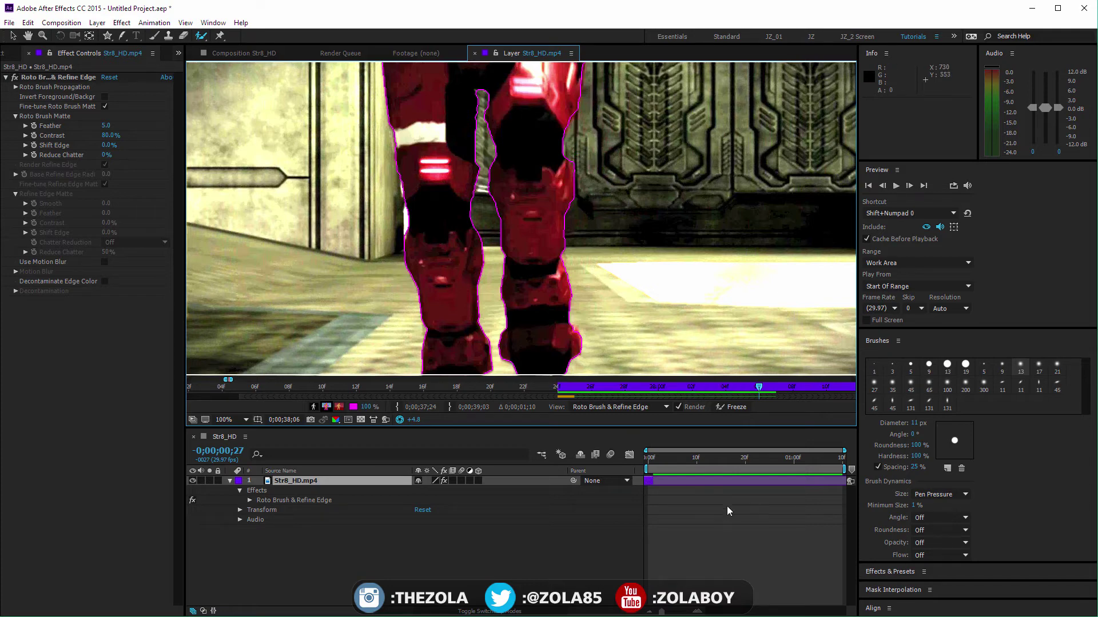
Step: In the Str8_HD composition, slide the Str8_HD.mp4 layer in time so it runs from -0;00;00;01 to 0;00;01;08
click(661, 459)
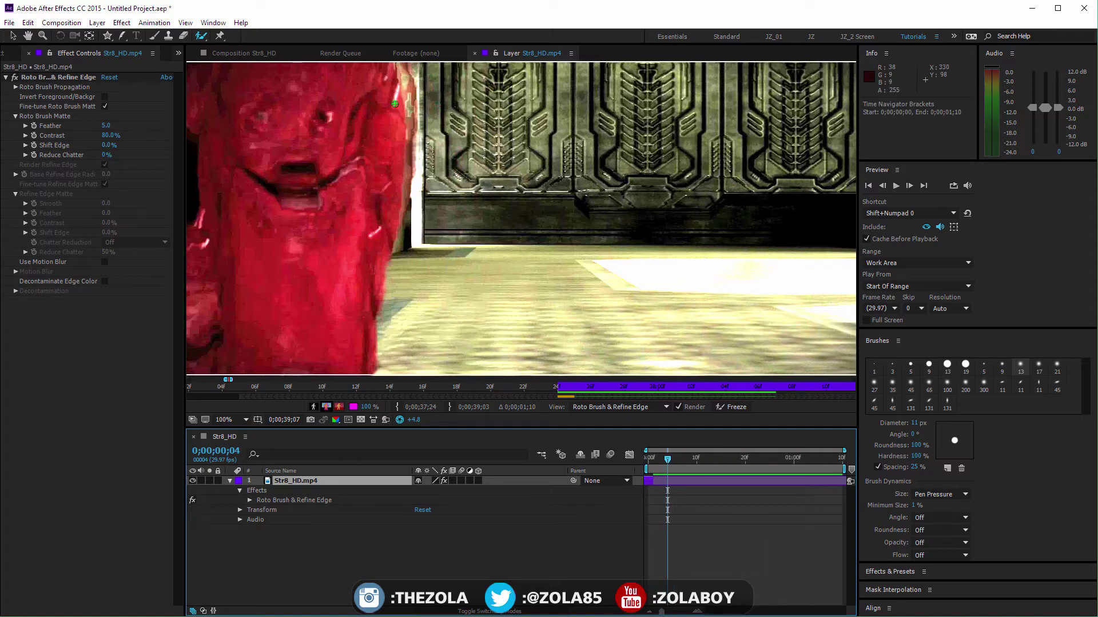
click(246, 54)
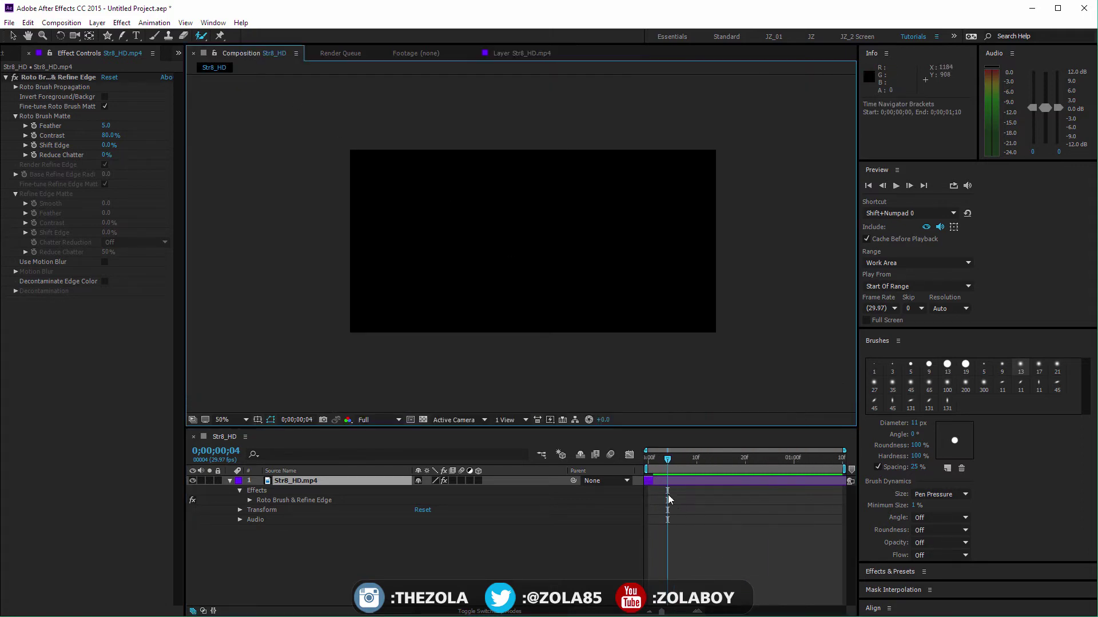
drag(649, 482, 813, 484)
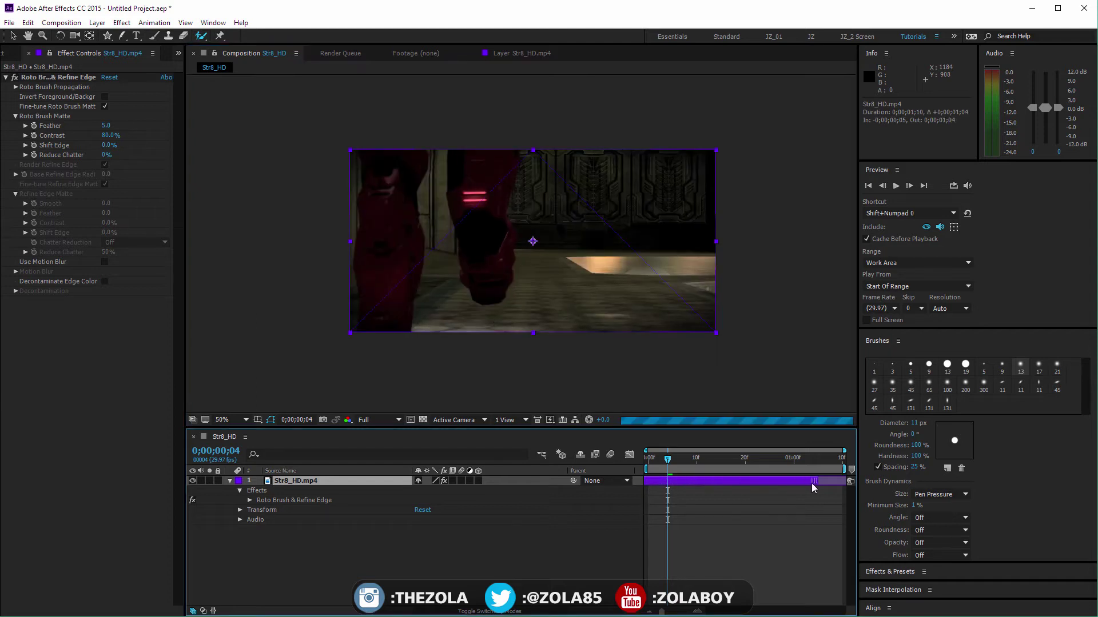
drag(688, 484, 691, 457)
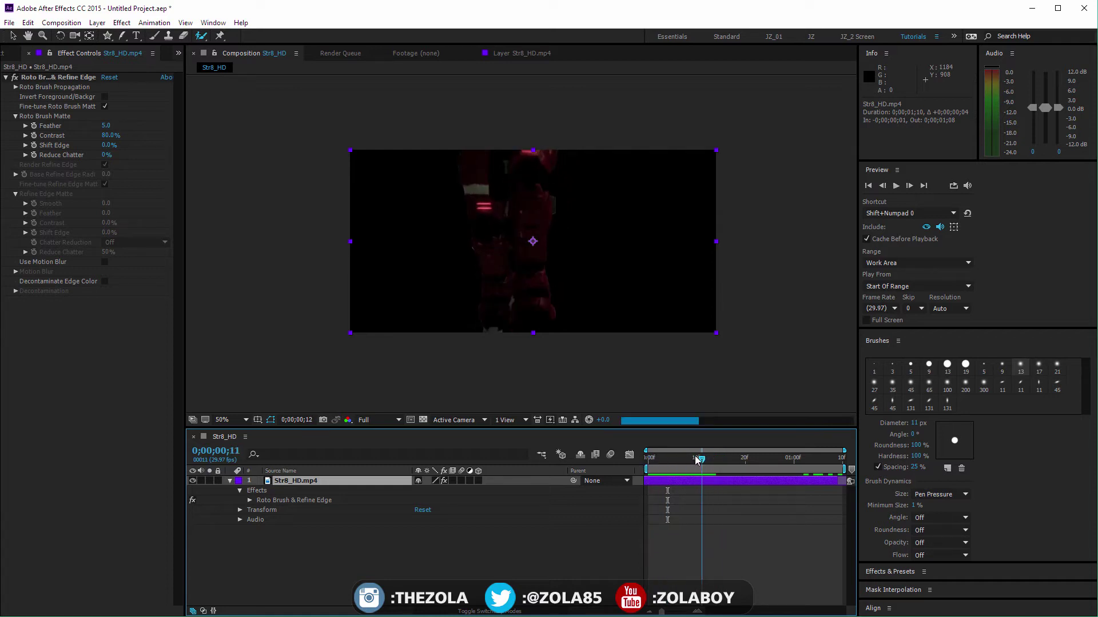
Step: Show the composition on a transparency grid and turn on Use Motion Blur for the Roto Brush & Refine Edge effect
click(423, 420)
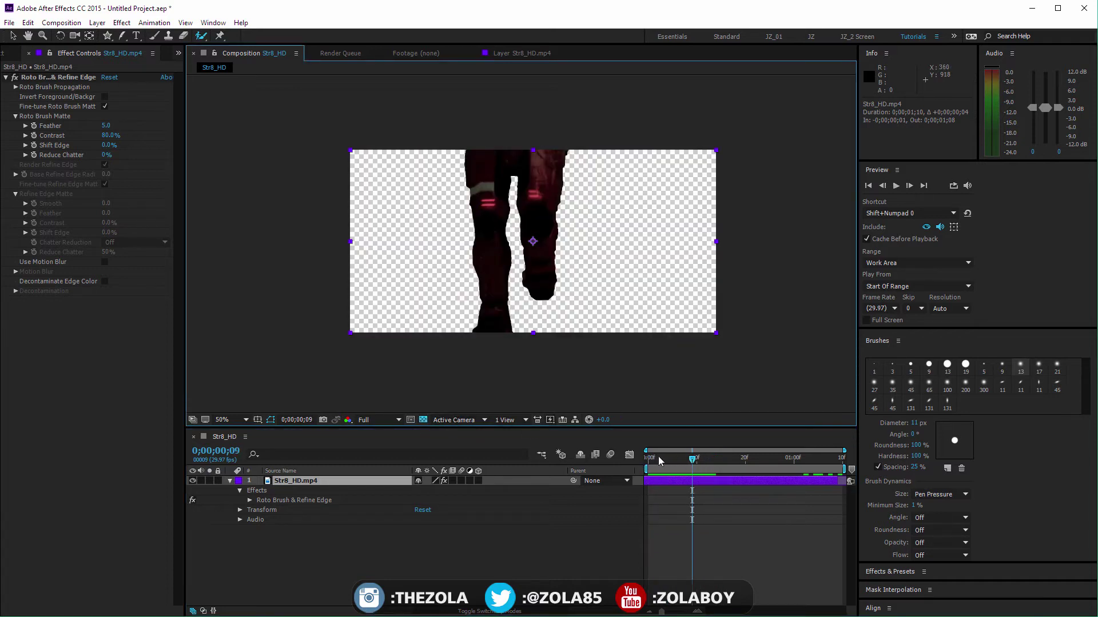
drag(658, 460, 687, 457)
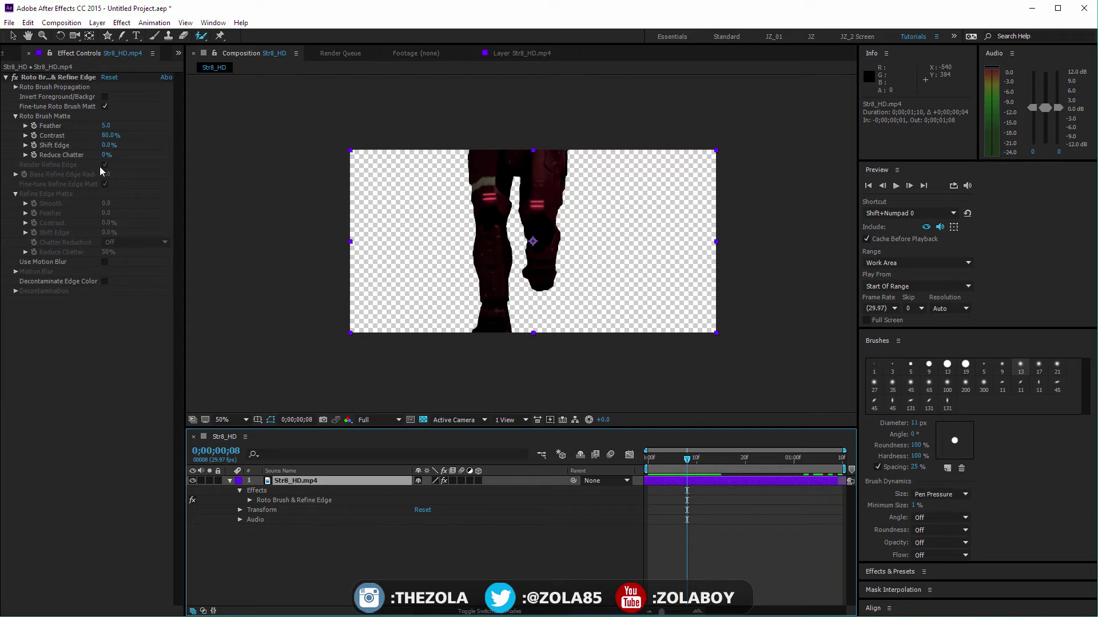
click(105, 262)
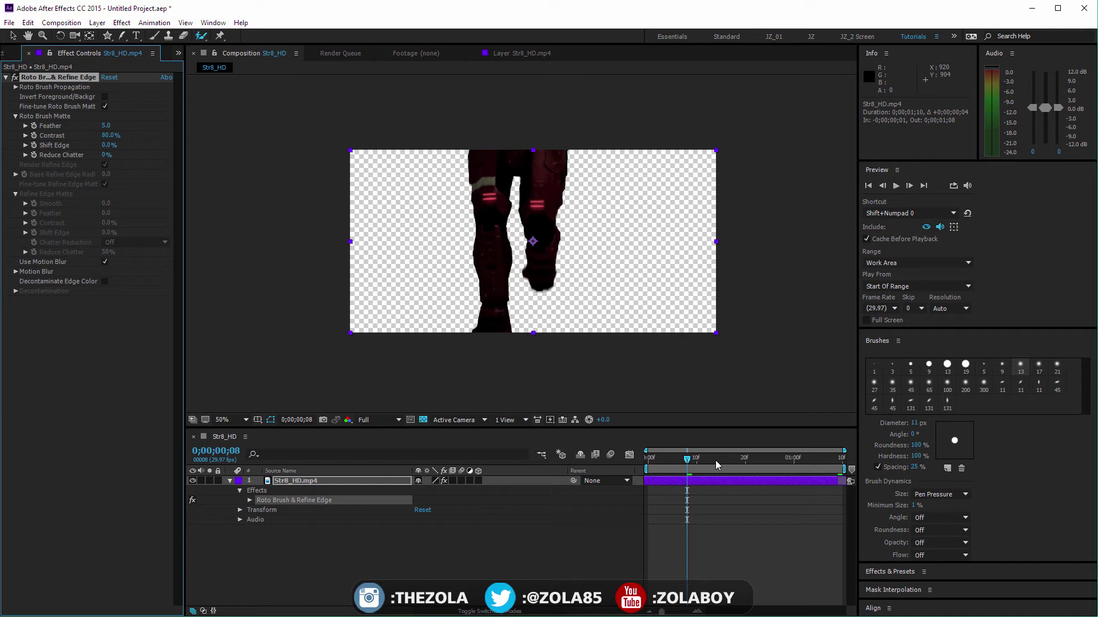
mouse_move(715, 461)
mouse_down()
mouse_move(706, 464)
mouse_move(757, 464)
mouse_move(648, 460)
mouse_move(678, 458)
mouse_up()
click(333, 545)
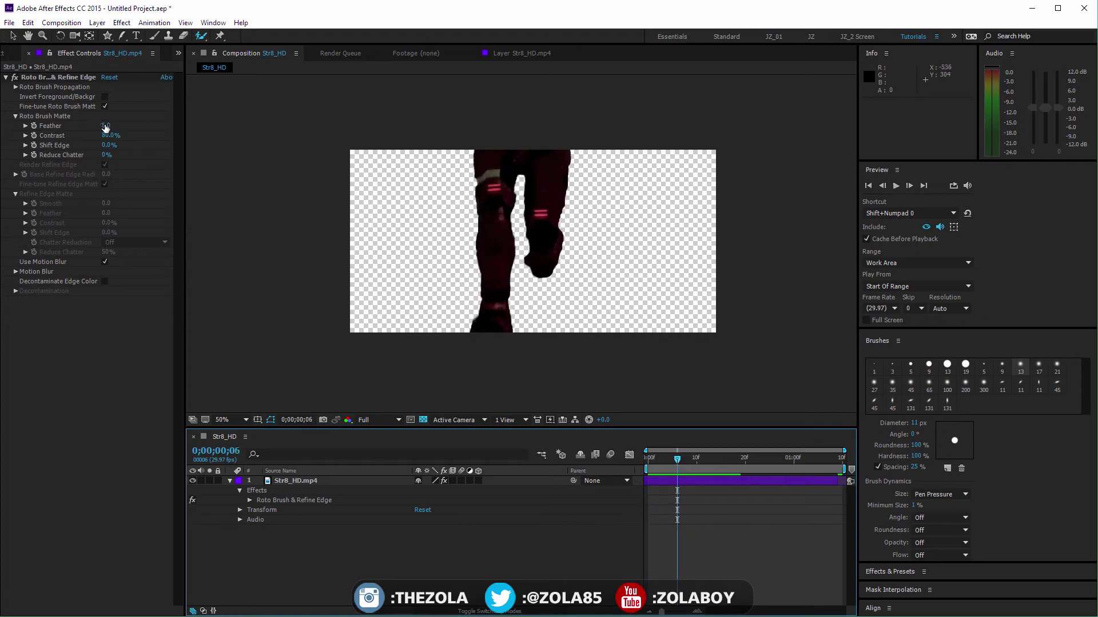
Step: Set the Roto Brush Matte's Feather to 12.1 and its Contrast to 67.3%
drag(106, 127, 127, 125)
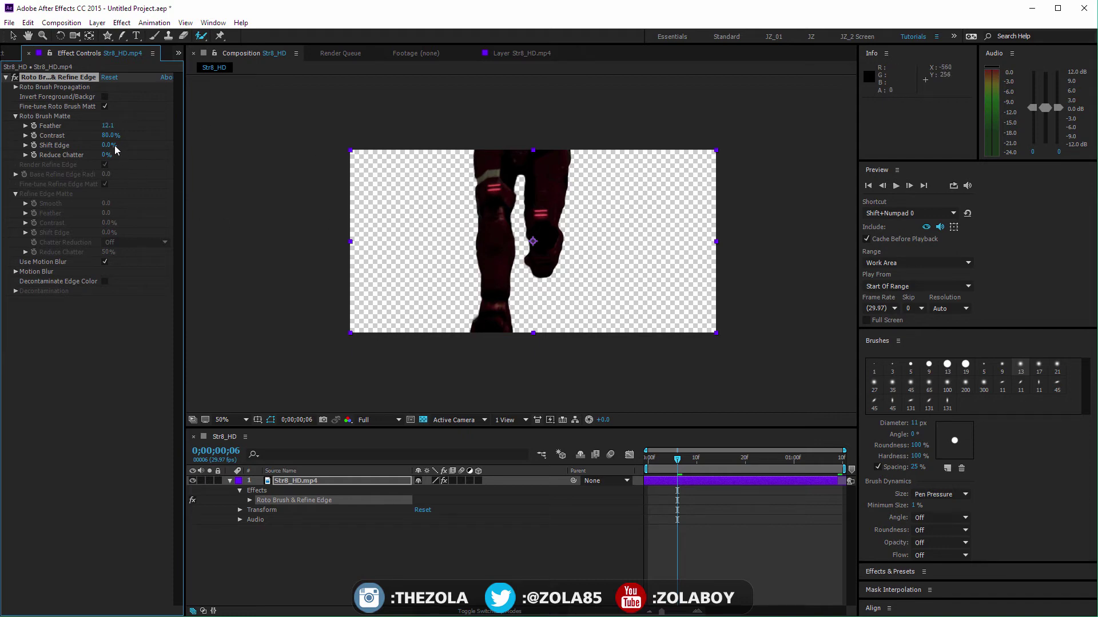
drag(109, 135, 98, 136)
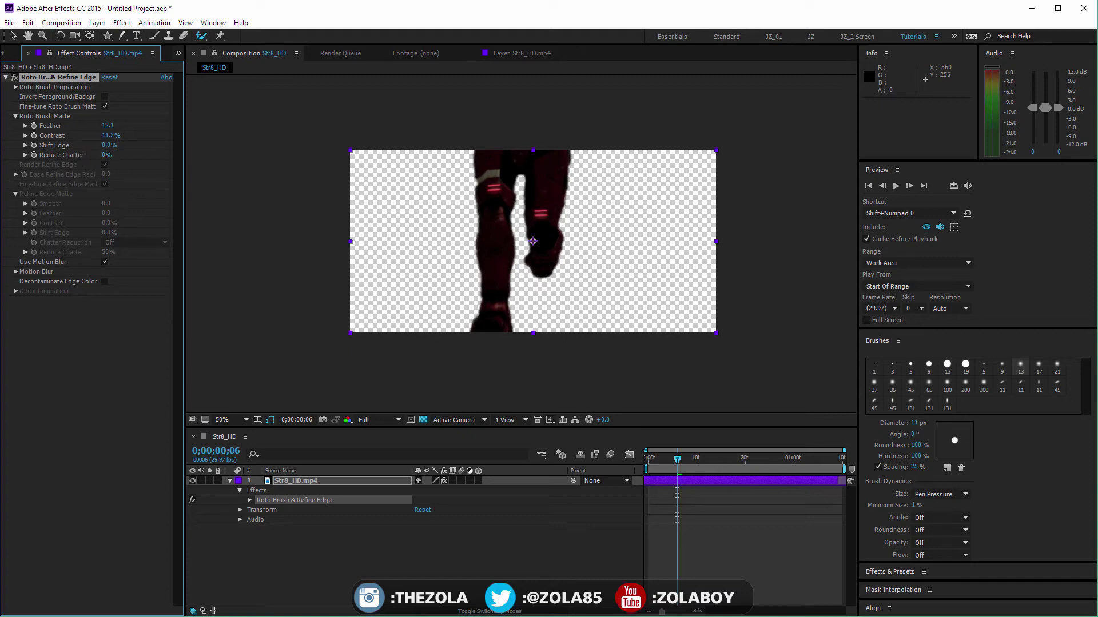
click(122, 130)
drag(110, 136, 200, 114)
drag(267, 99, 191, 141)
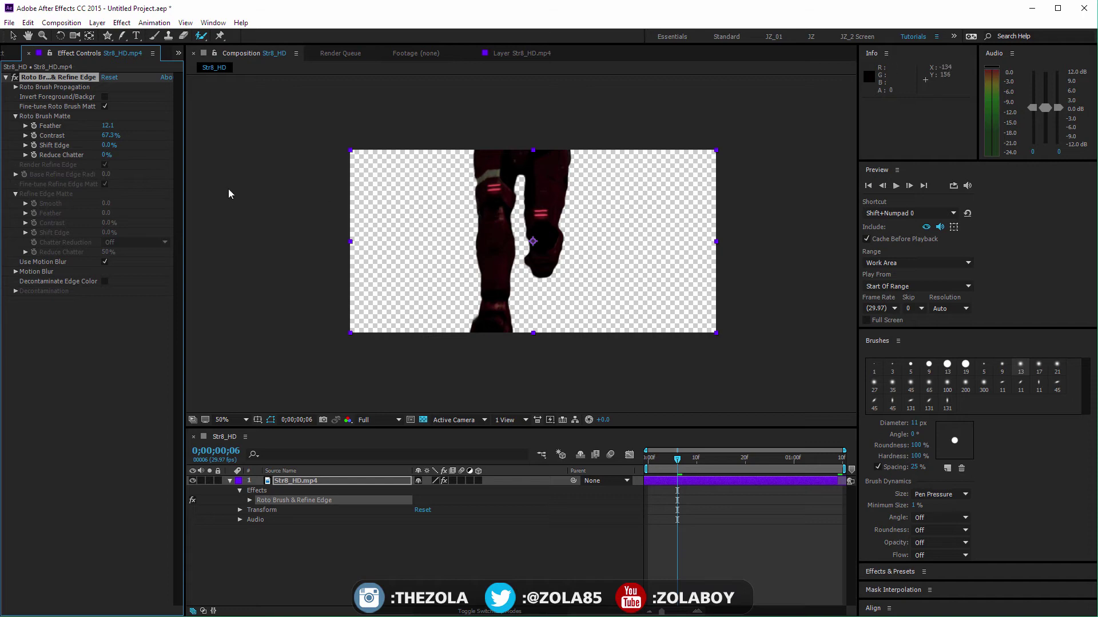
Step: Set the Roto Brush Matte's Reduce Chatter to 21% and Shift Edge to -8.0%, checking the leg edges at 100% zoom
drag(106, 155, 204, 172)
drag(92, 164, 67, 164)
drag(656, 458, 682, 459)
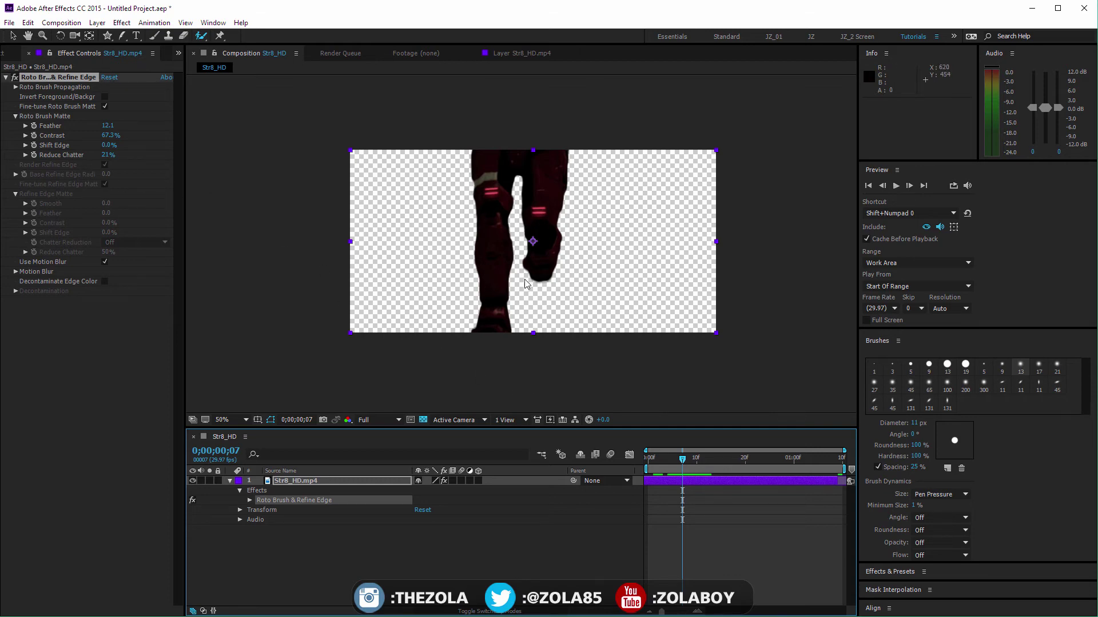
key(slash)
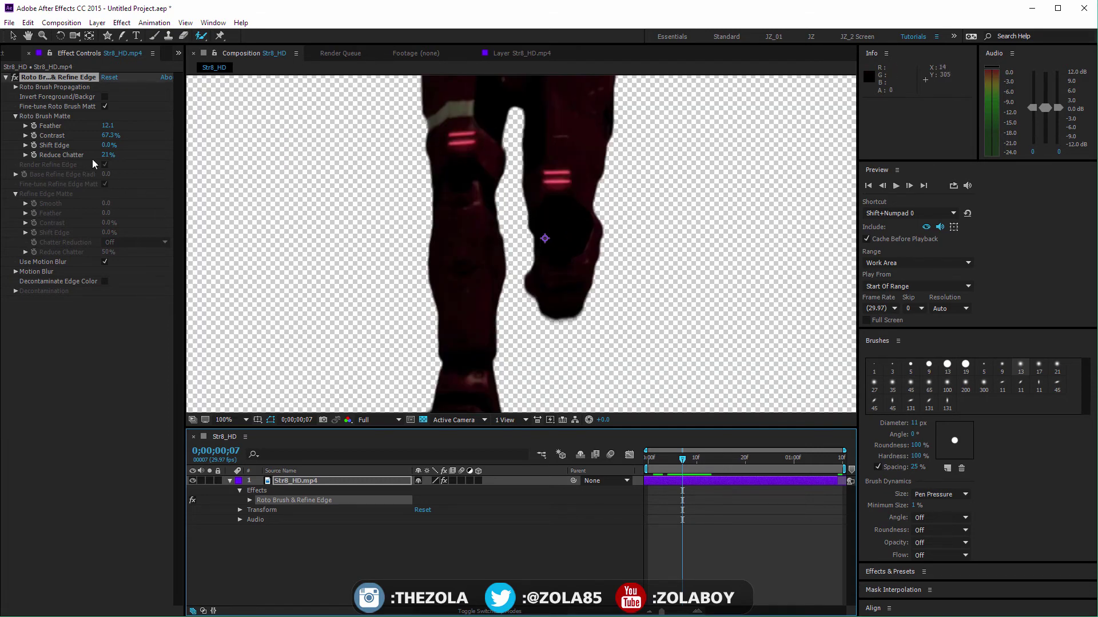
drag(105, 146, 58, 290)
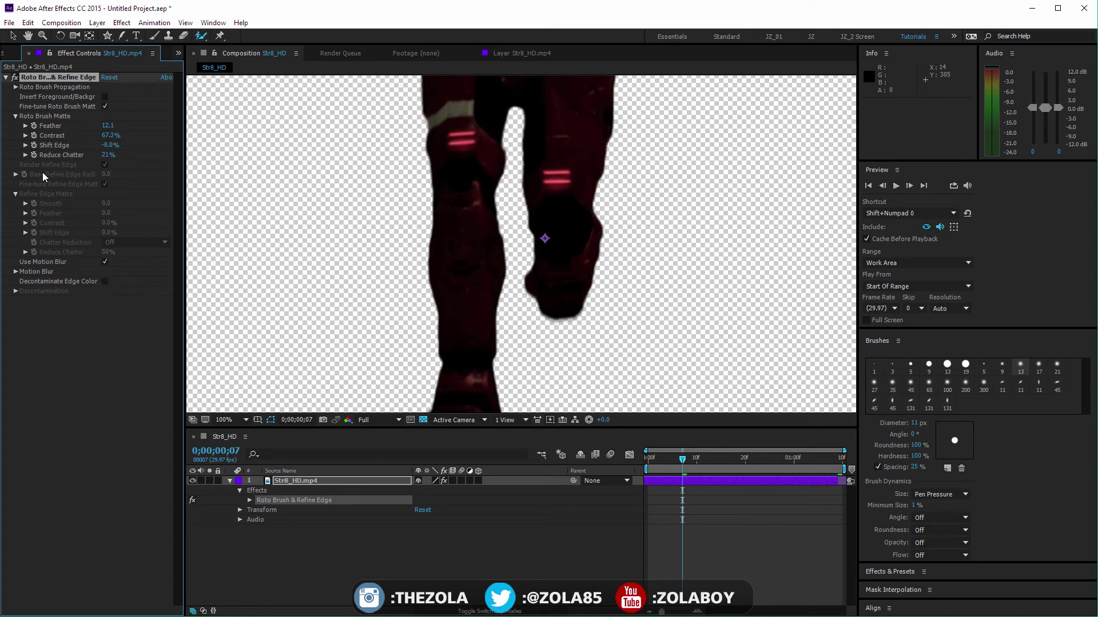
Step: Temporarily switch Fine-tune Roto Brush Matte off and Invert Foreground/Background on to compare the matte, restoring each setting
click(105, 106)
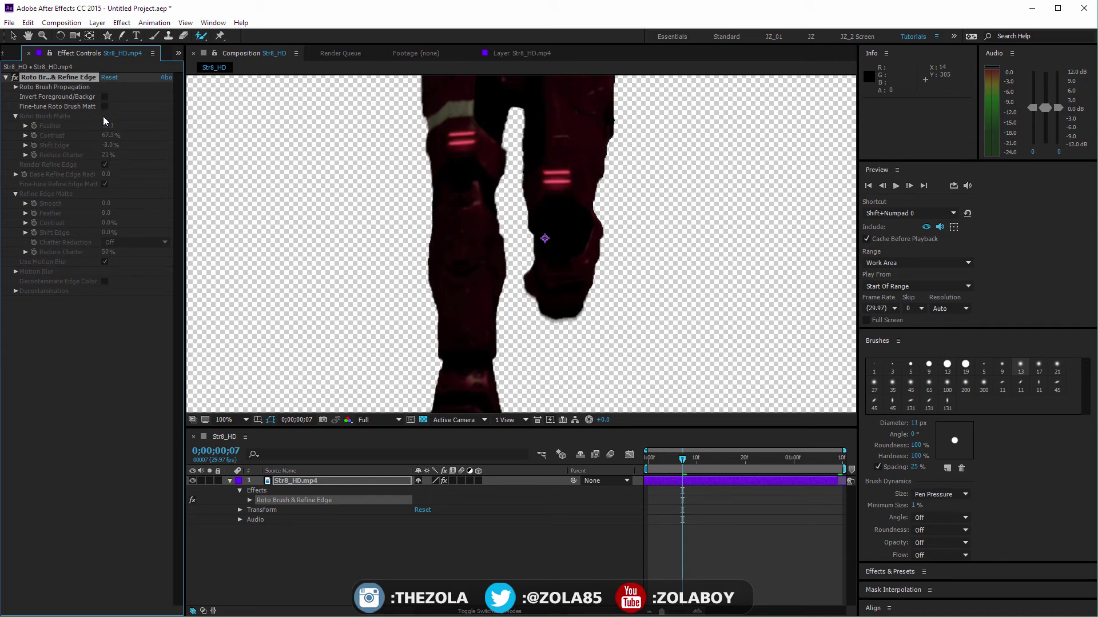
click(104, 108)
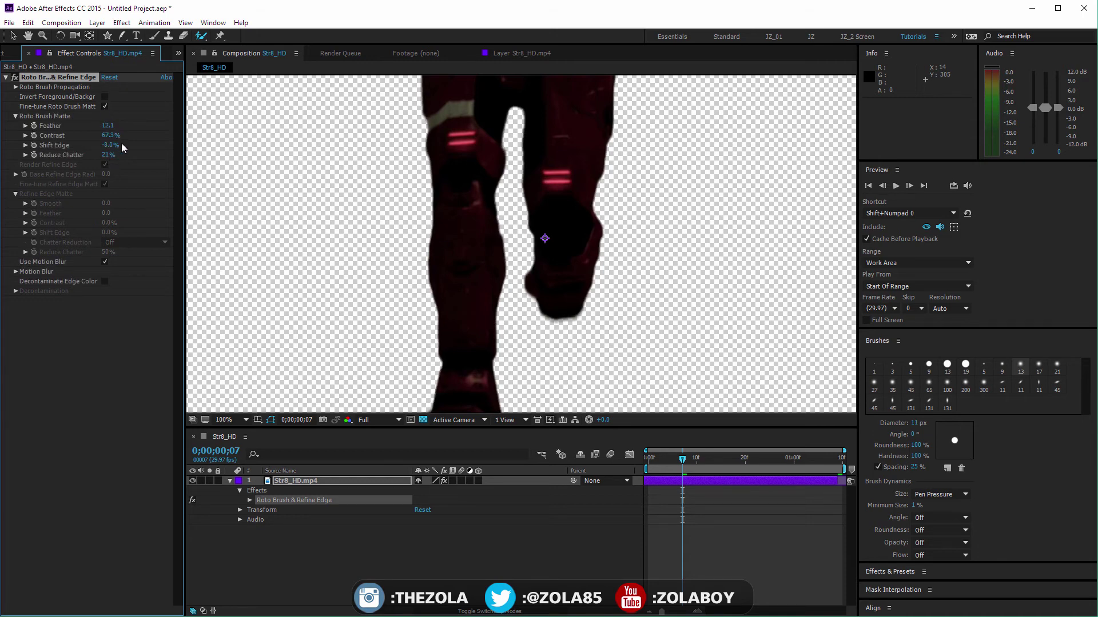
click(104, 98)
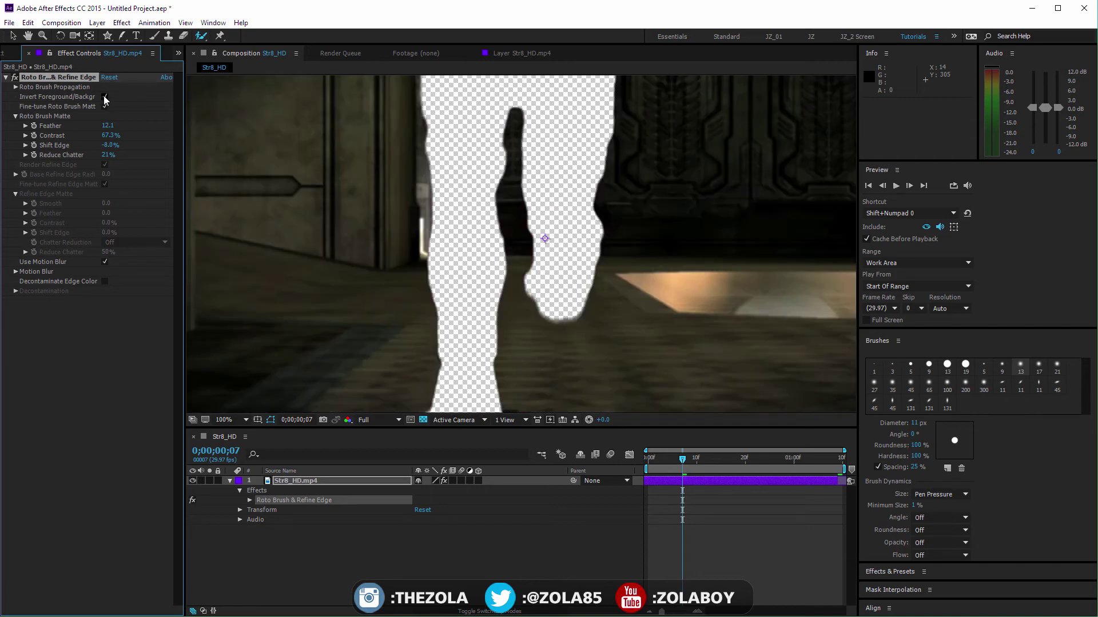
click(105, 97)
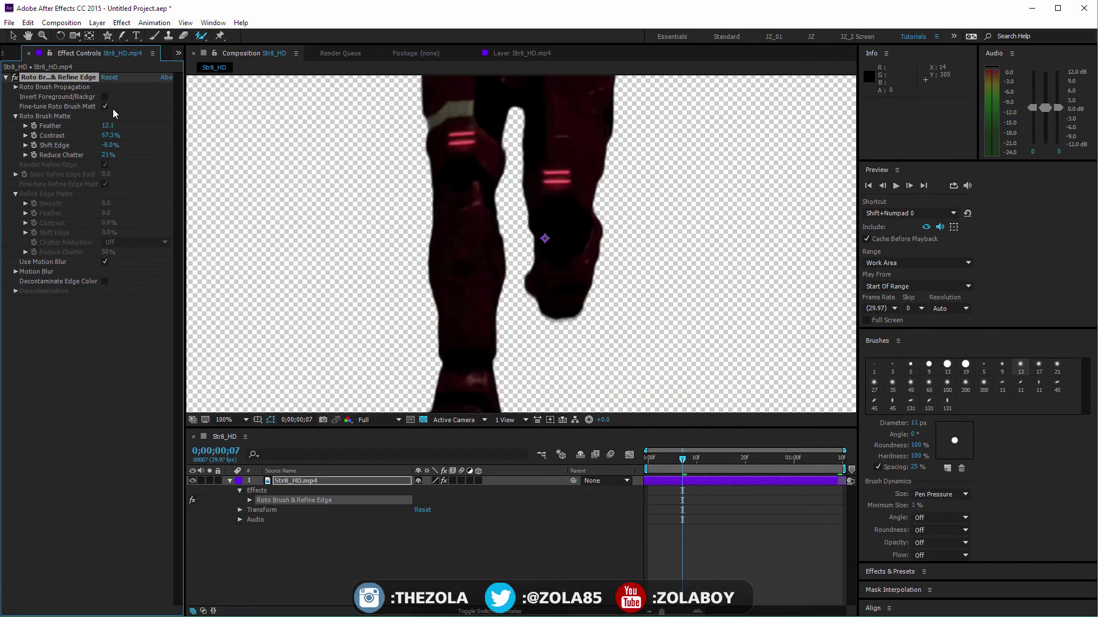
Step: Duplicate the Str8_HD.mp4 layer and delete the Roto Brush & Refine Edge effect from the lower copy
click(313, 480)
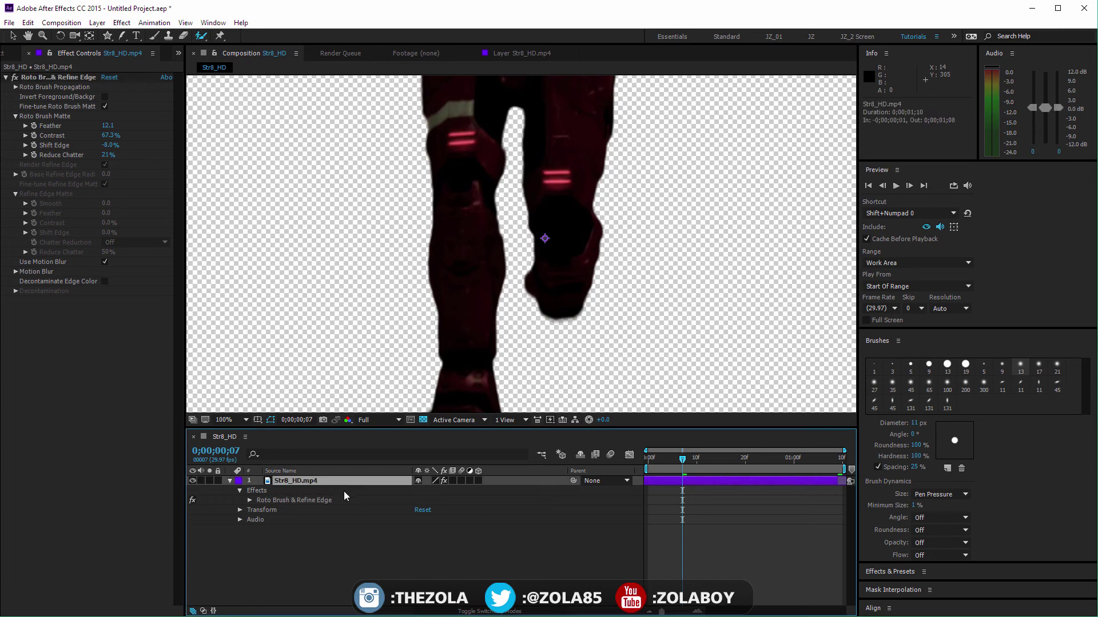
key(ctrl+d)
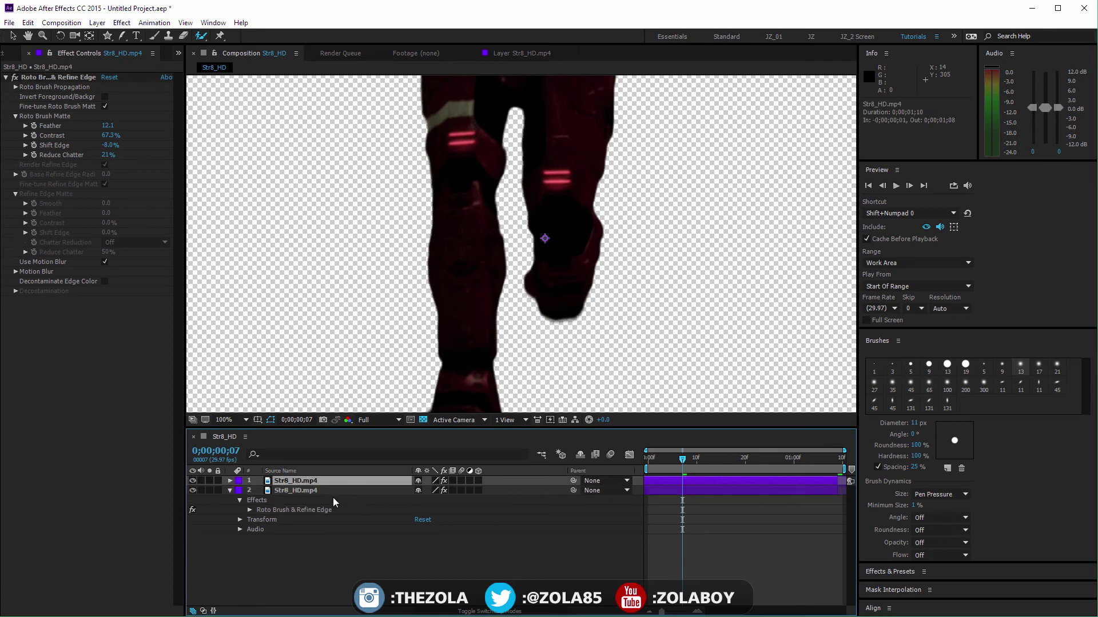
click(304, 491)
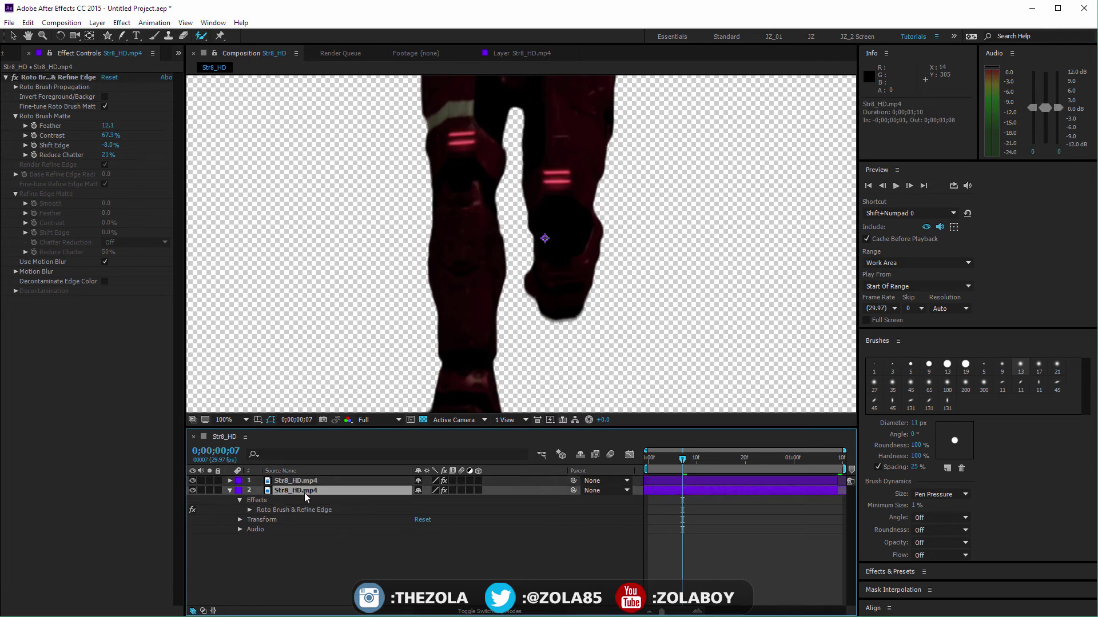
click(267, 509)
key(Delete)
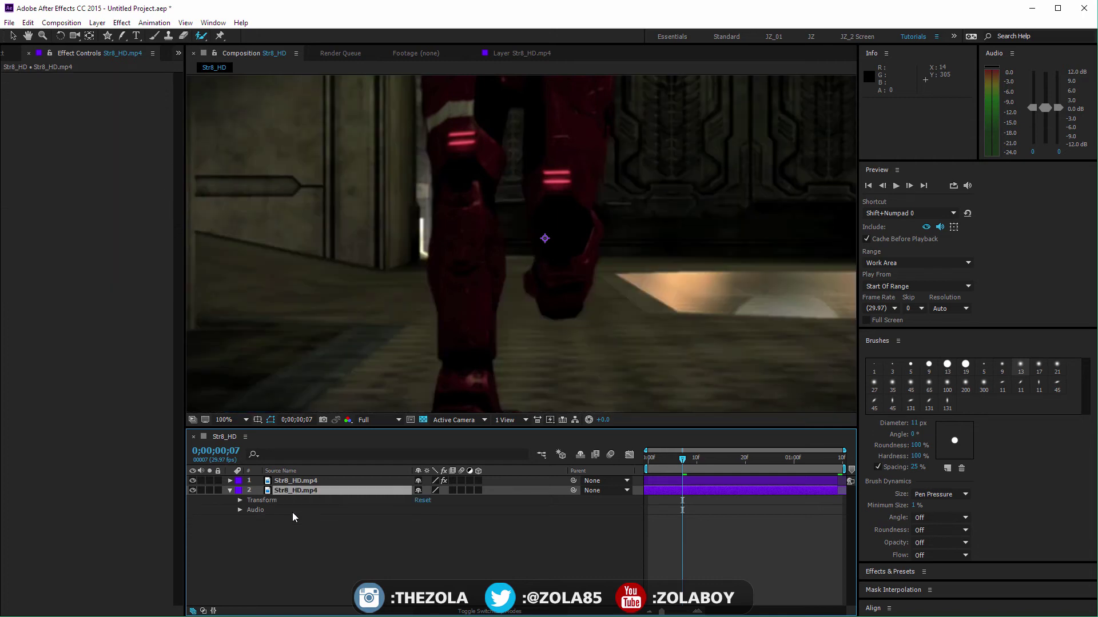
drag(657, 461, 677, 461)
Step: Examine the upper layer's Roto Brush & Refine Edge properties, including its Compositing Options
click(316, 480)
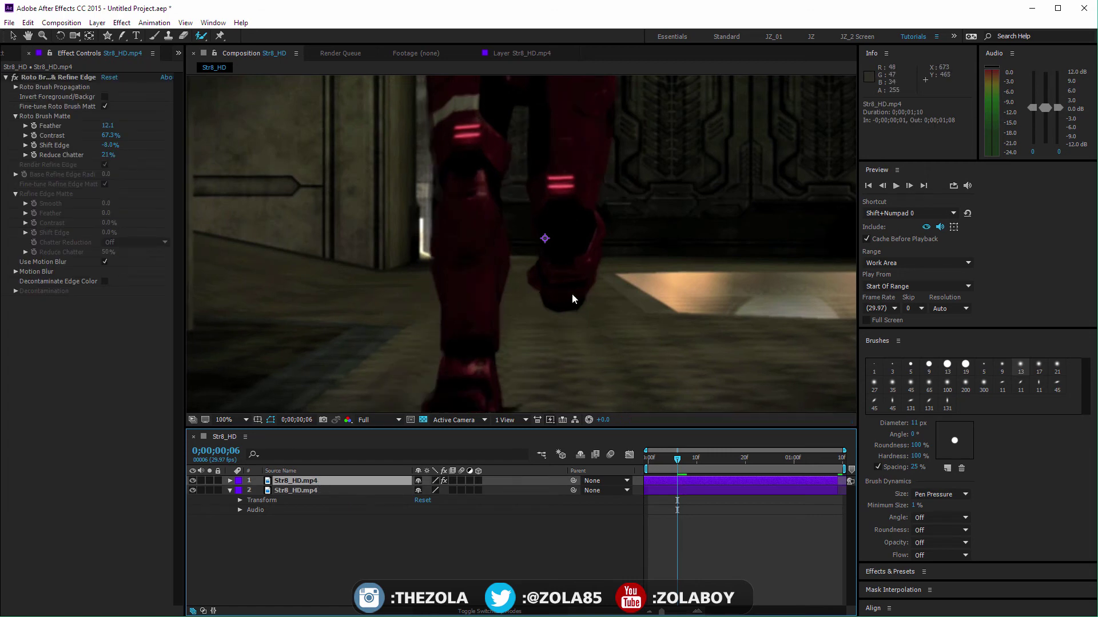
click(230, 481)
click(241, 491)
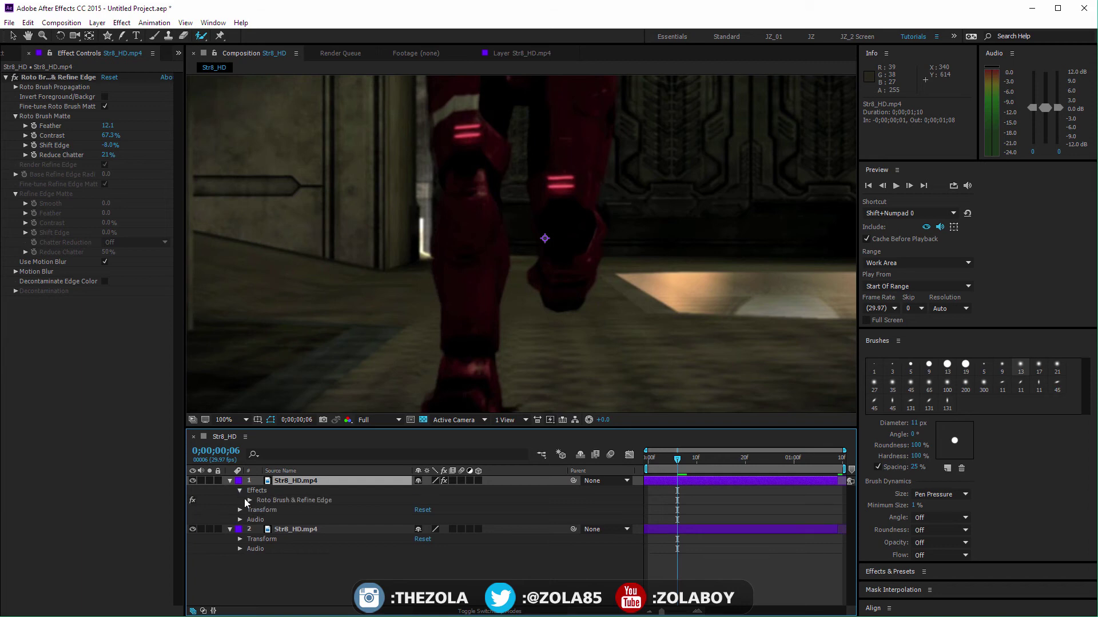
click(241, 493)
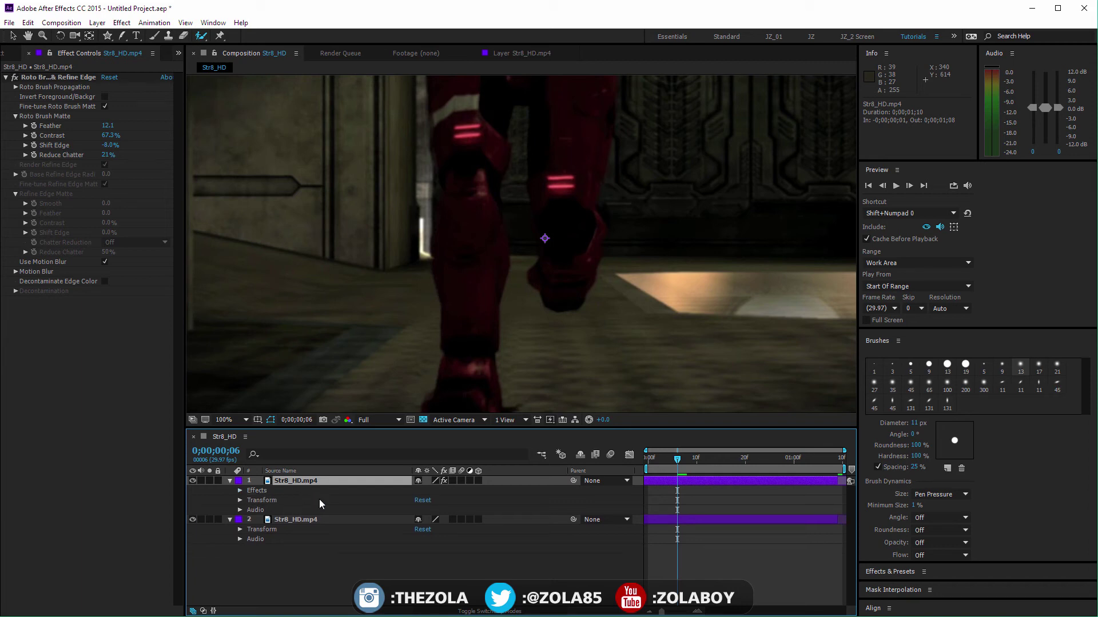
click(230, 481)
click(230, 481)
click(240, 491)
click(250, 500)
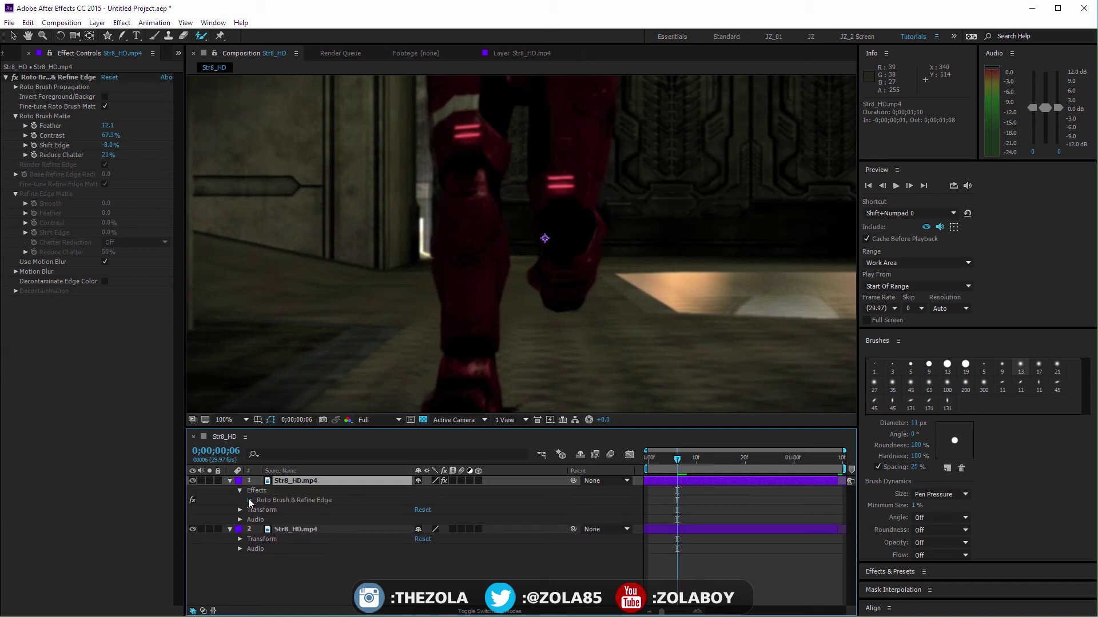
drag(846, 504, 860, 550)
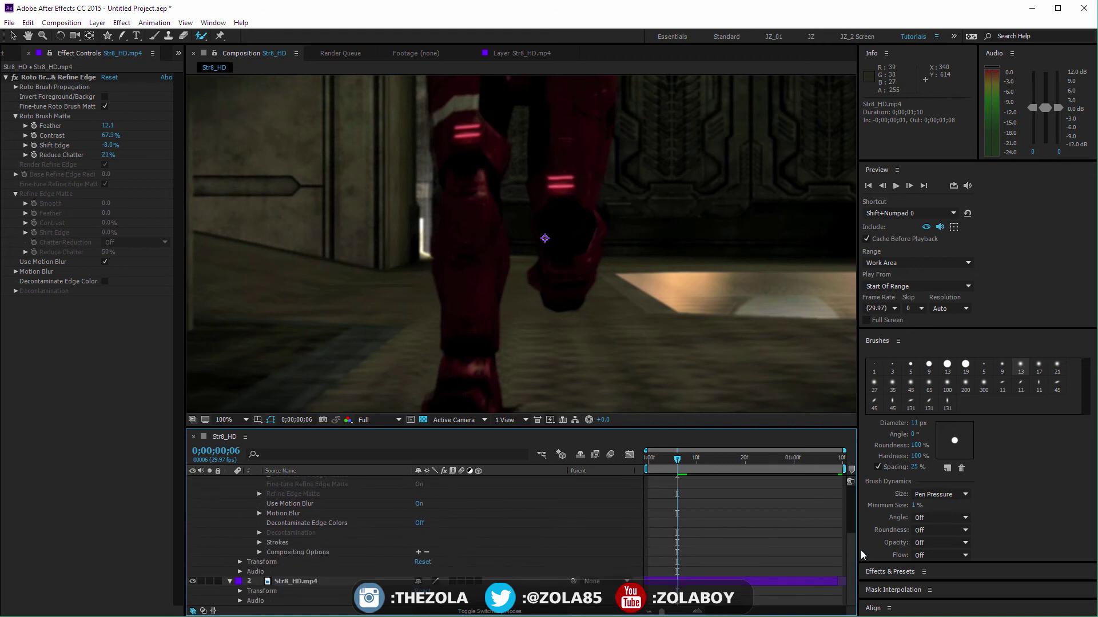
click(260, 553)
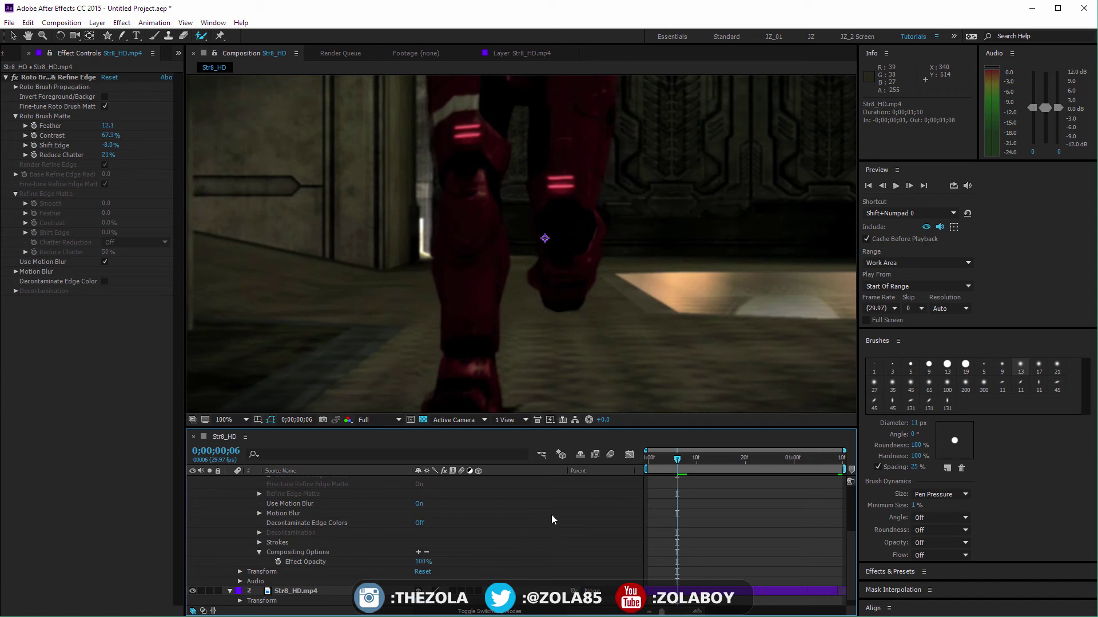
scroll(849, 540, up, 5)
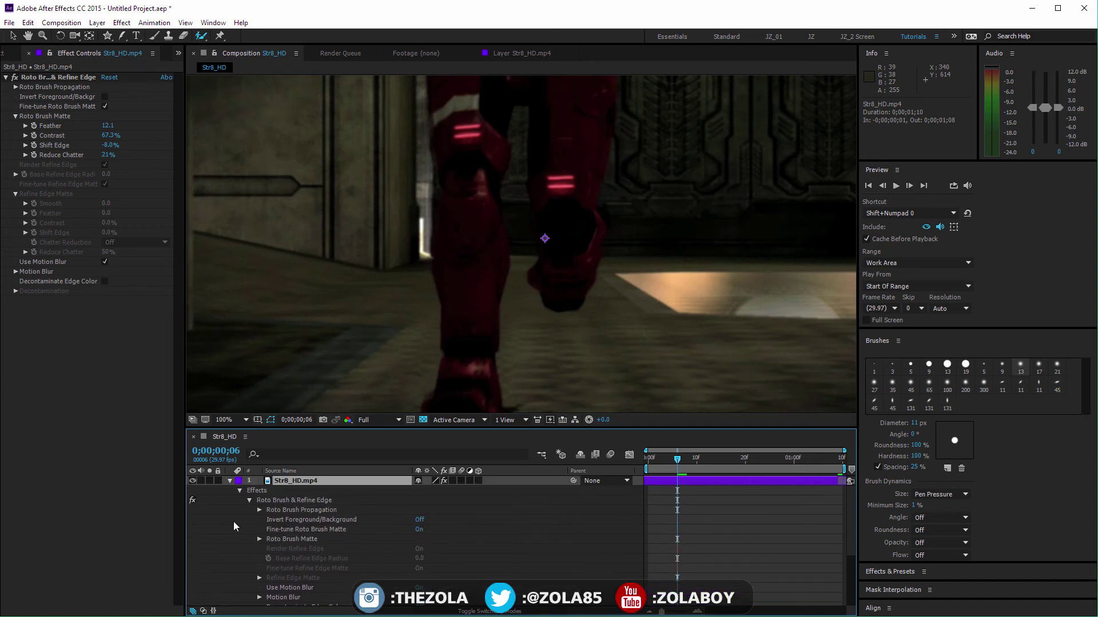
click(321, 545)
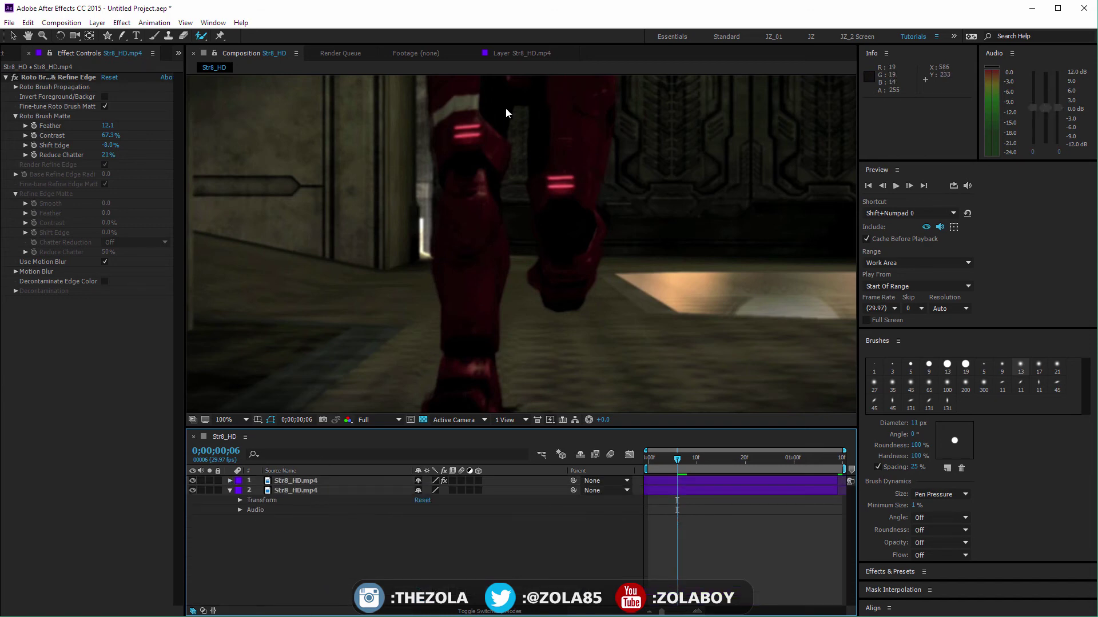
Step: Rename the upper Str8_HD.mp4 layer as Spartan
click(312, 482)
key(Return)
text(S)
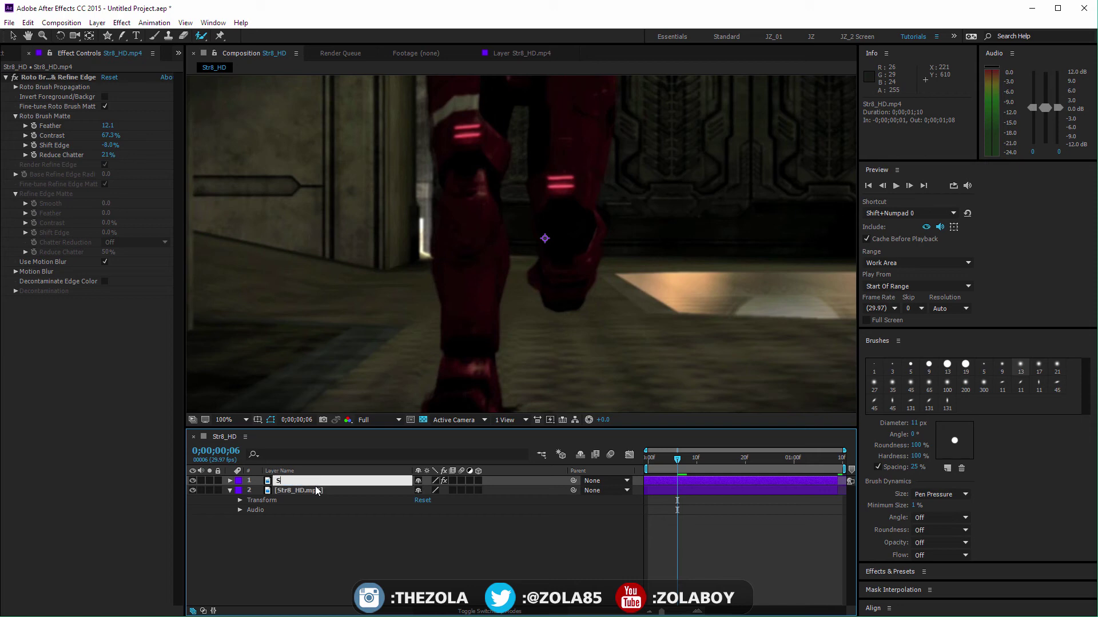
text(partan)
key(Return)
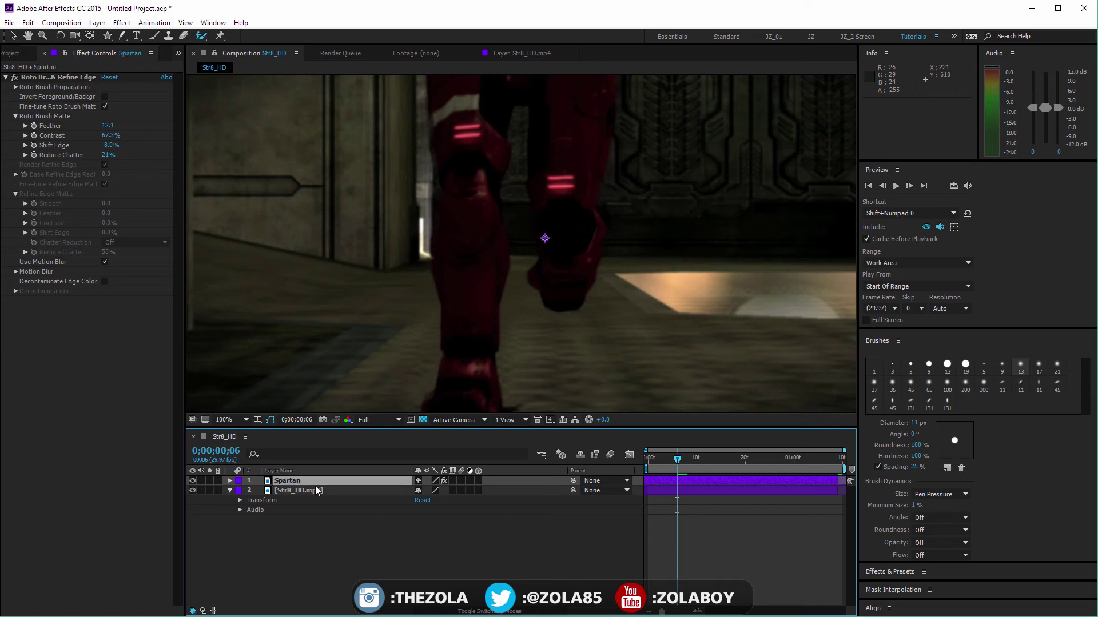
Step: Rename the lower Str8_HD.mp4 layer as Background and select the Spartan layer
click(290, 491)
key(Return)
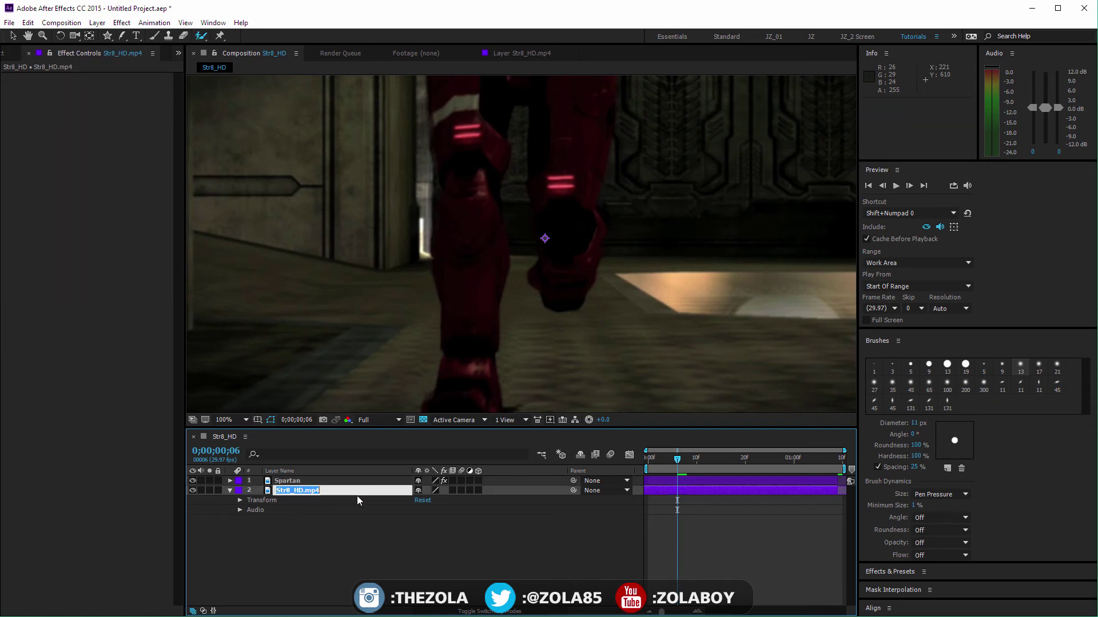
text(Background)
key(Return)
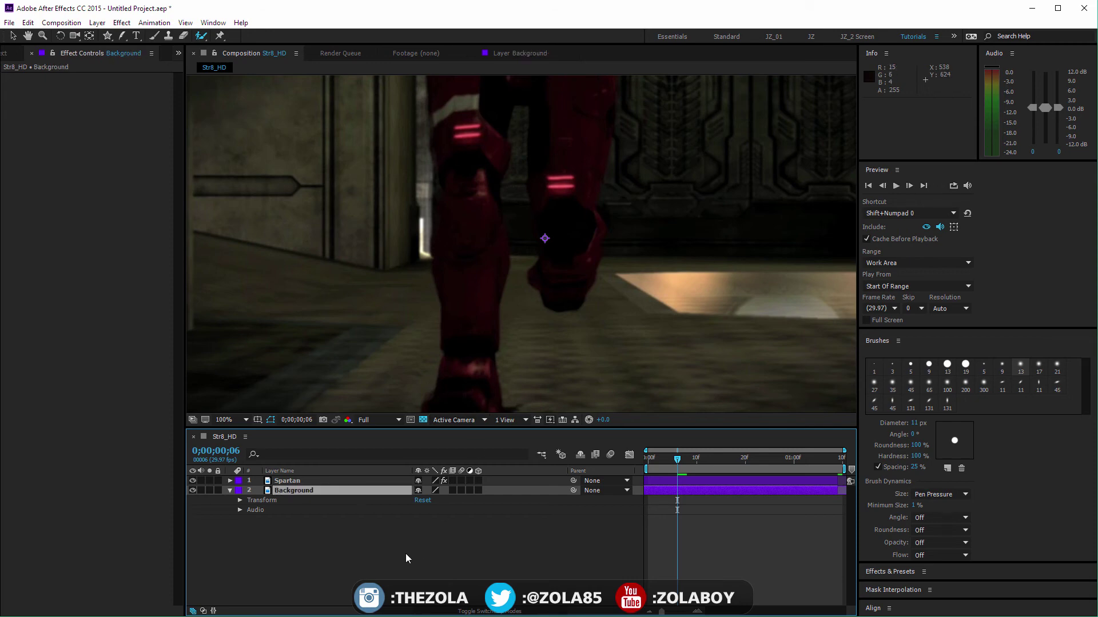
click(310, 480)
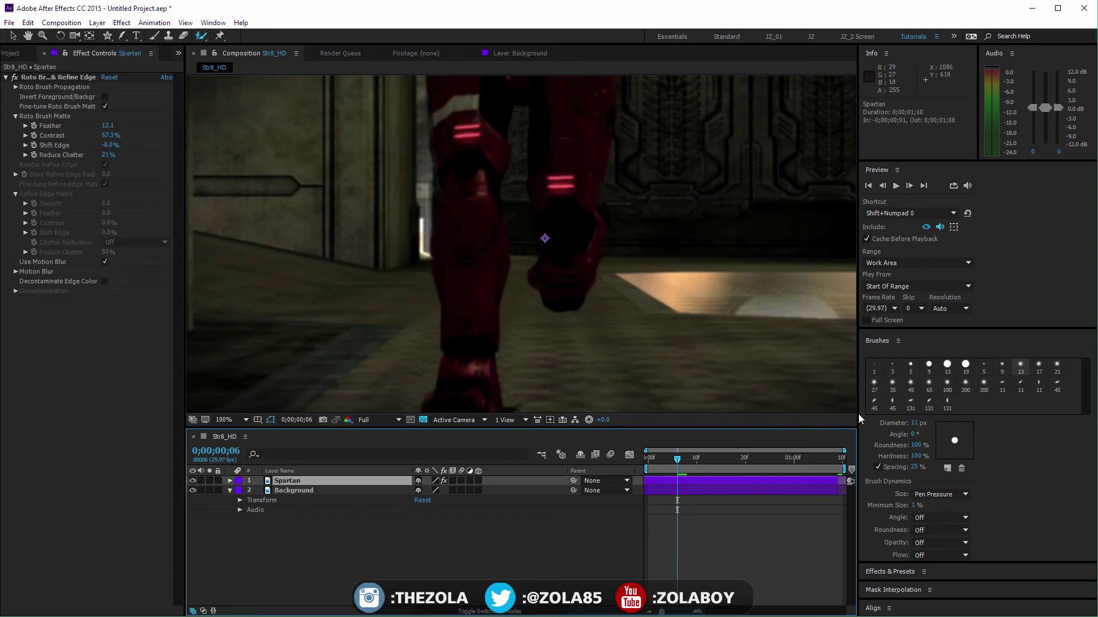
Step: Apply the Hue/Saturation effect to the Spartan layer and set its Master Hue to -70°
click(937, 567)
drag(917, 476, 294, 481)
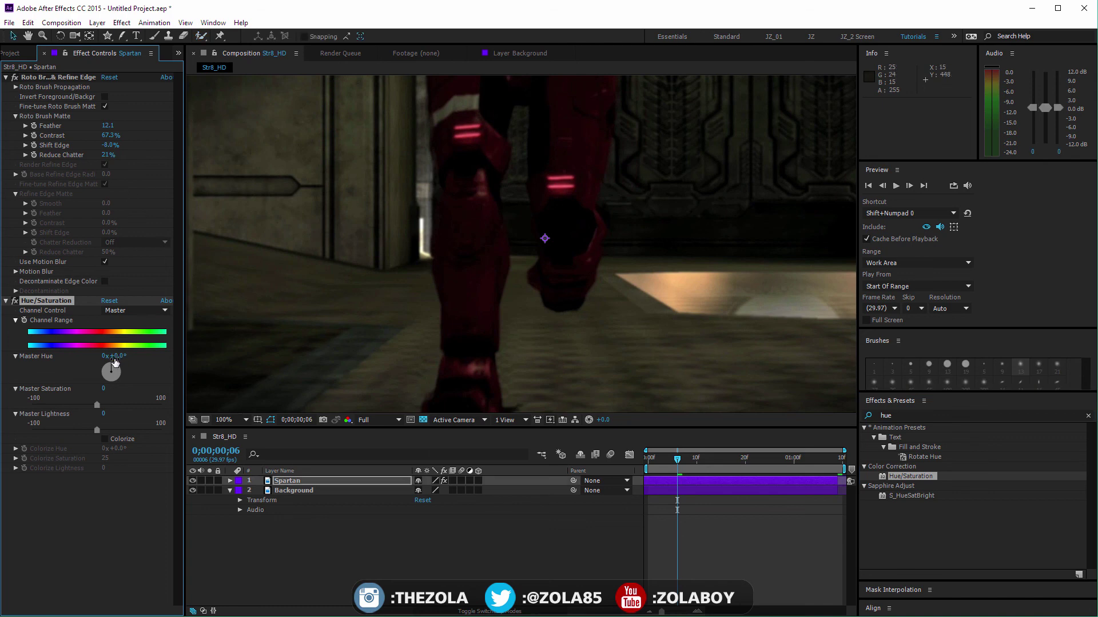
drag(113, 363, 98, 367)
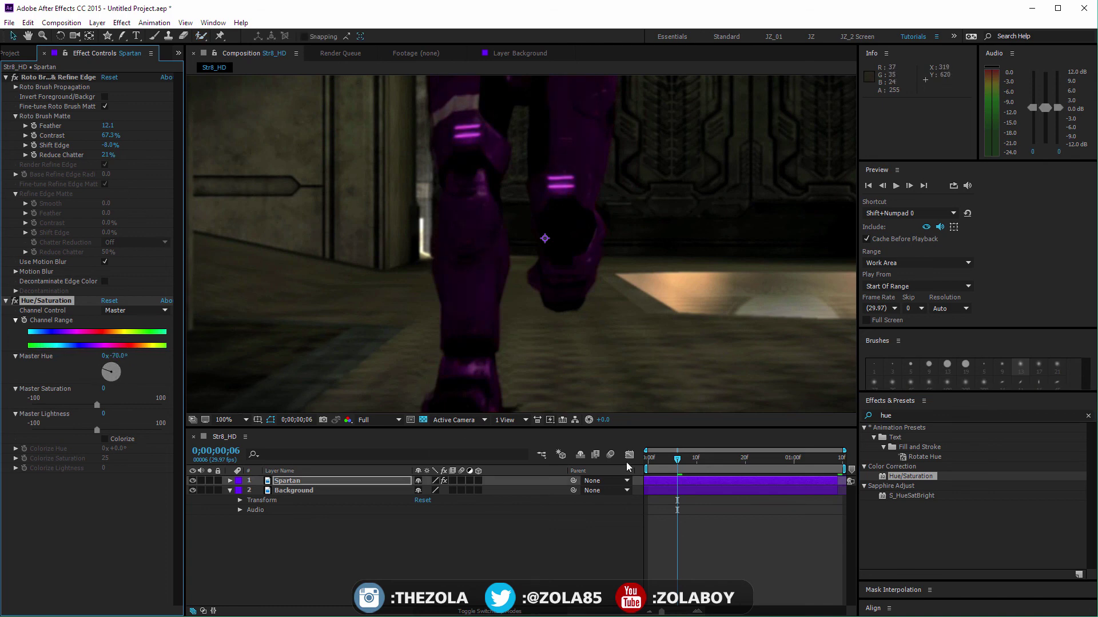
Step: Inspect the recoloured legs at frame 15, activate the Pen tool, and preview the composition through to frame 20
drag(652, 461, 721, 461)
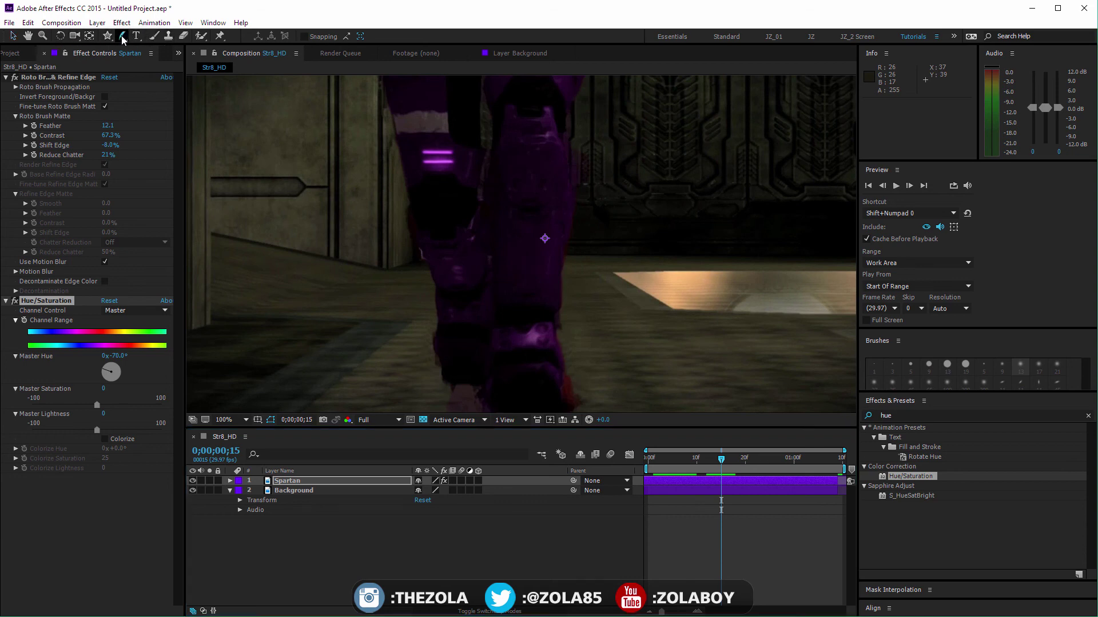
drag(122, 36, 153, 42)
key(space)
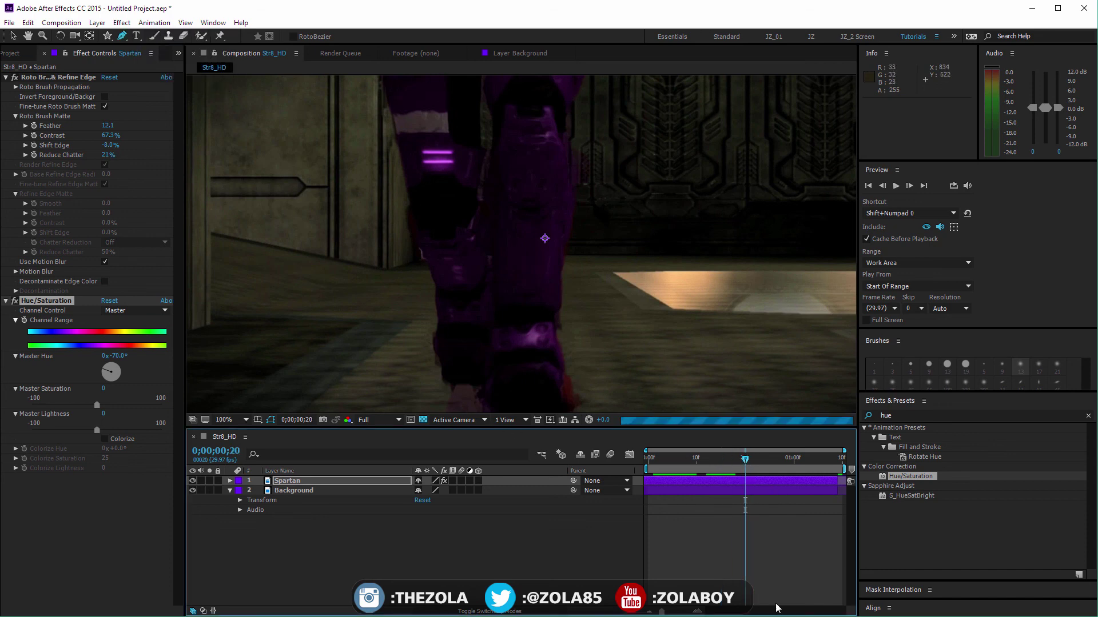
key(space)
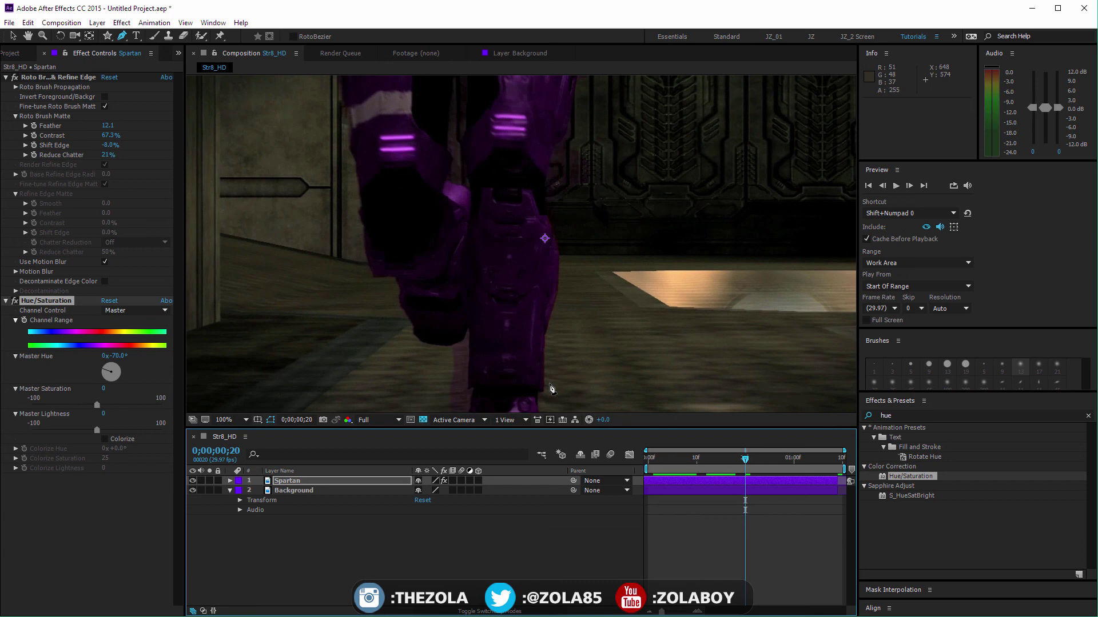
Step: Set the Spartan layer's Master Hue to -193° and check the recoloured legs at frame 9 and the first frame
mouse_move(111, 373)
mouse_down()
mouse_move(102, 380)
mouse_move(113, 387)
mouse_up()
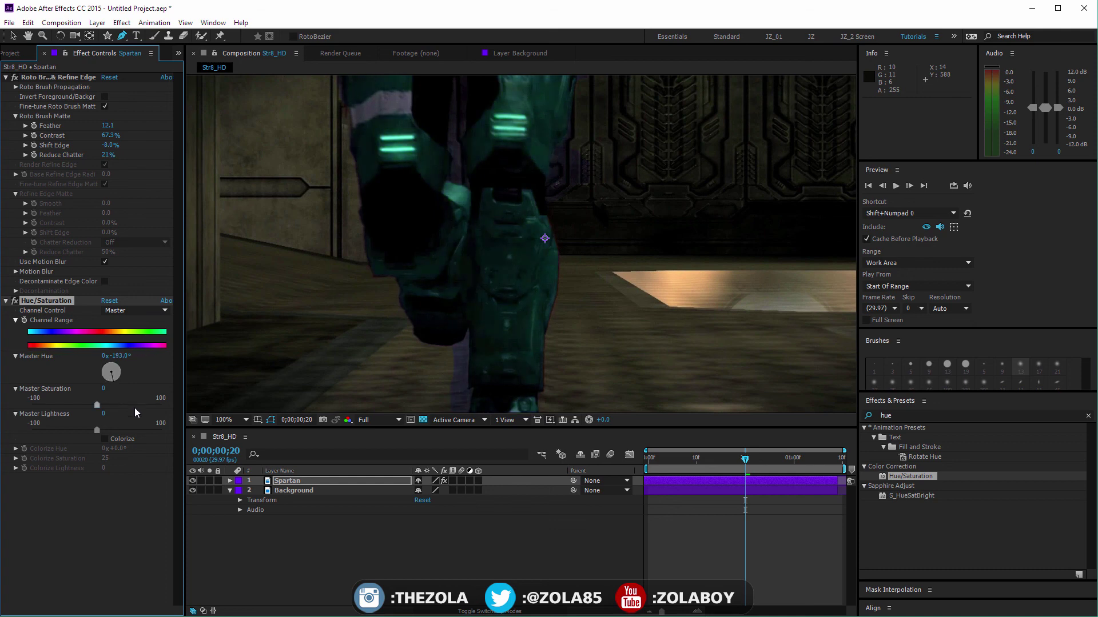
drag(673, 458, 692, 471)
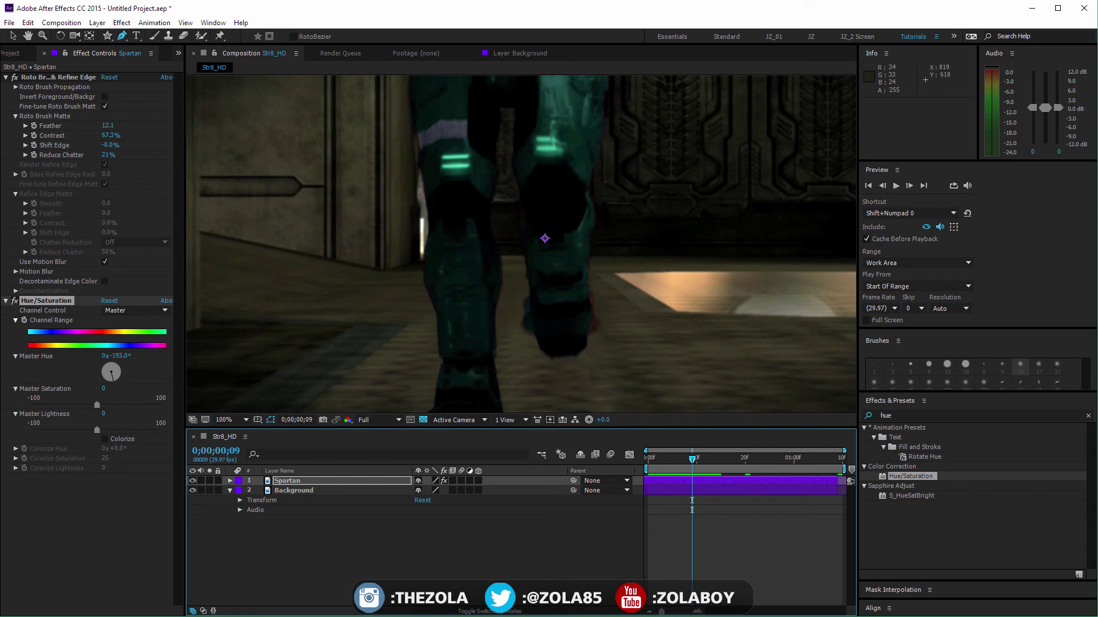
drag(664, 459, 648, 459)
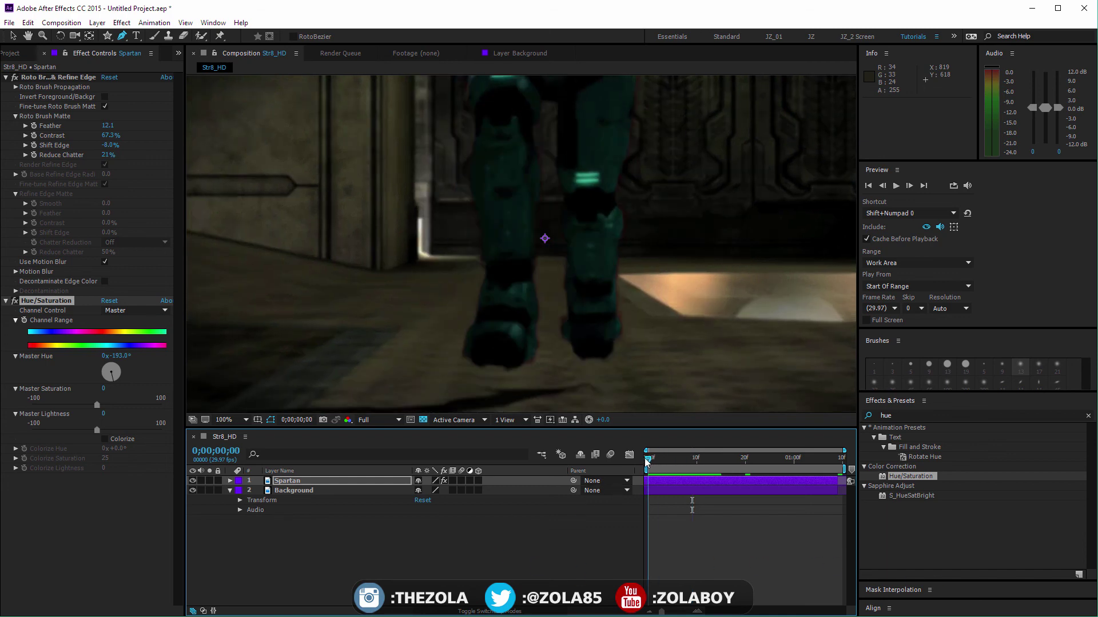